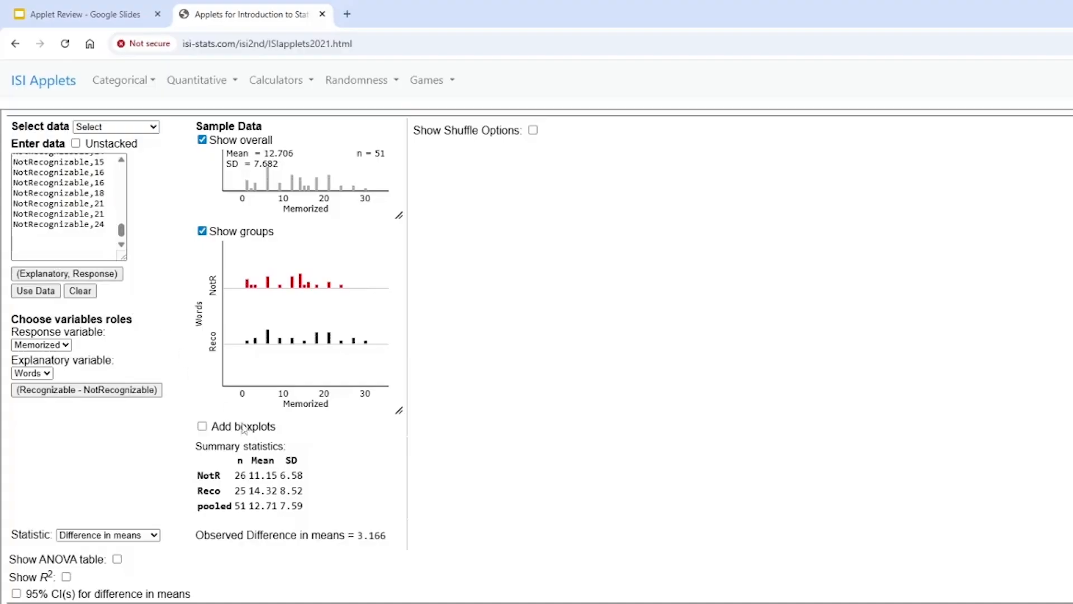
Show the shuffle options and run 1000 shuffles of the memorized responses with a hypothesized difference of 0
drag(386, 536, 357, 536)
click(533, 130)
click(528, 148)
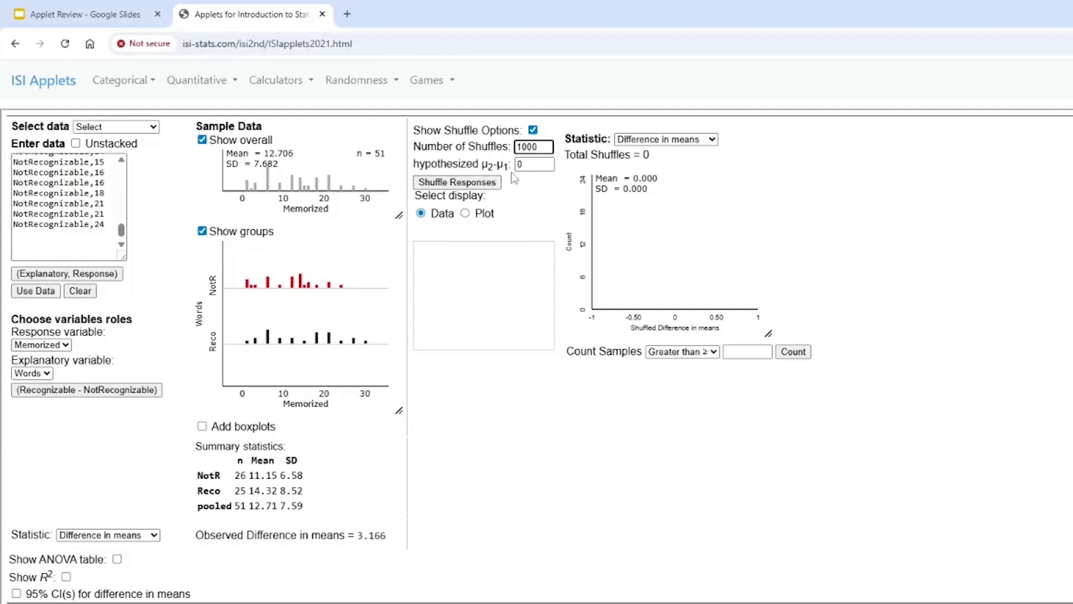
click(535, 167)
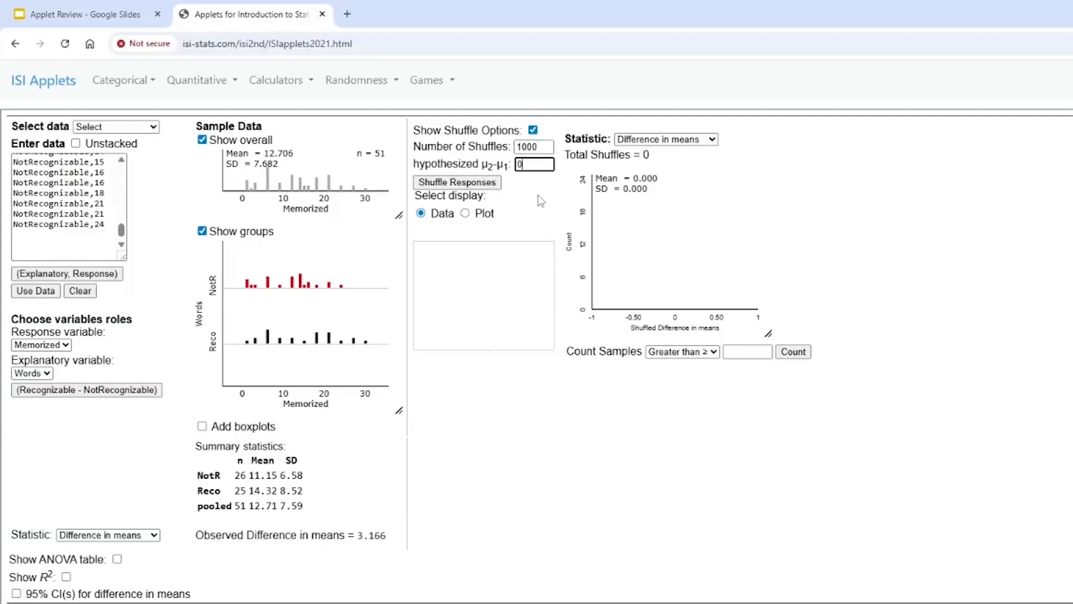
click(484, 185)
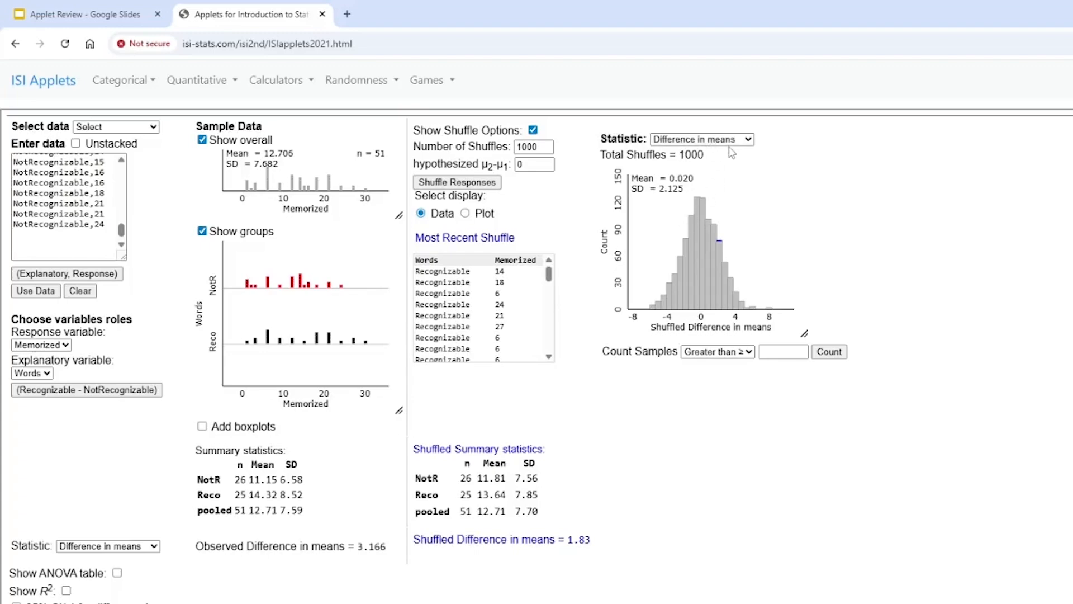
Count the shuffled differences in means that are greater than or equal to 3.166
click(791, 351)
text(3.166)
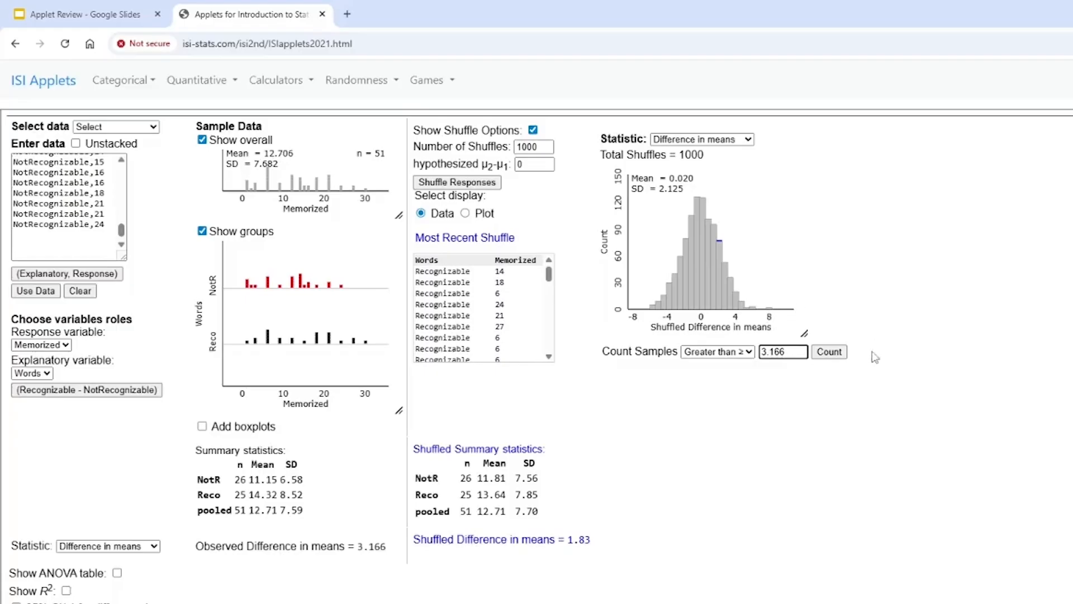
click(843, 355)
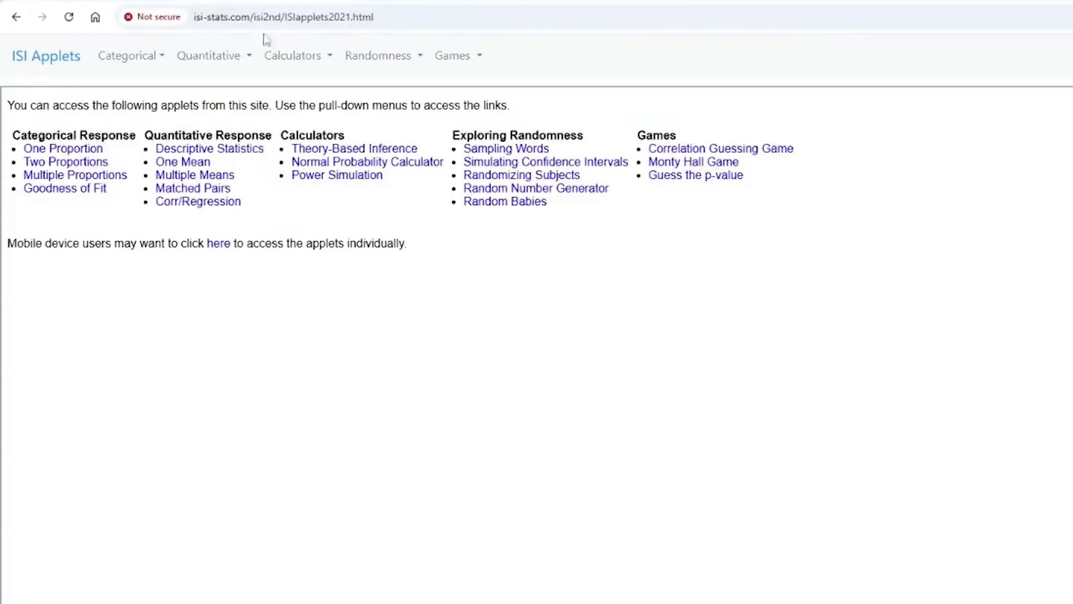
Open the Corr/Regression applet and load the Facebook data set into the scatterplot
click(231, 204)
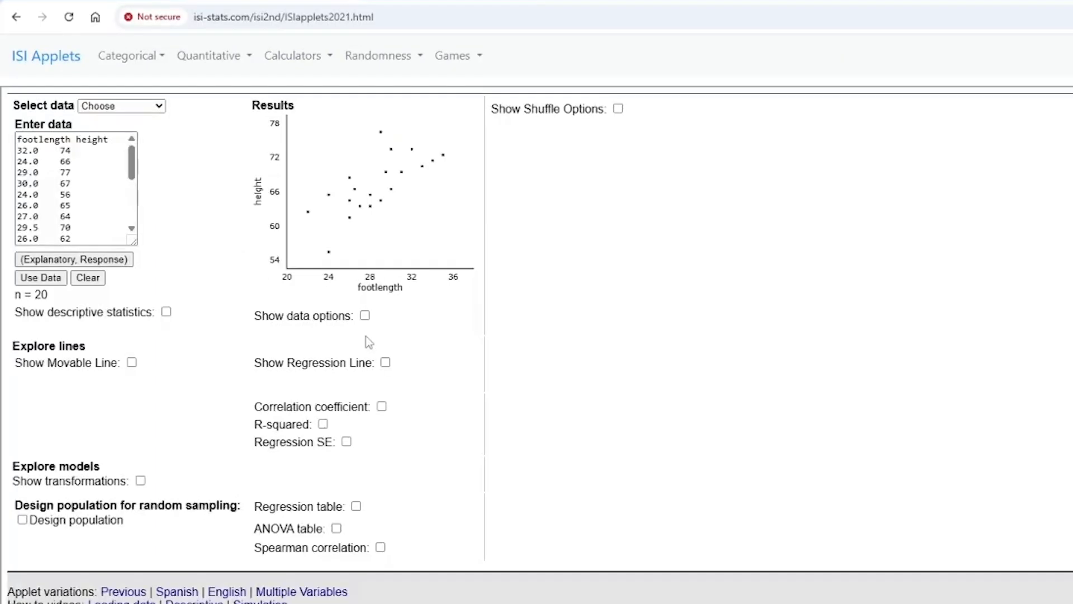
click(126, 106)
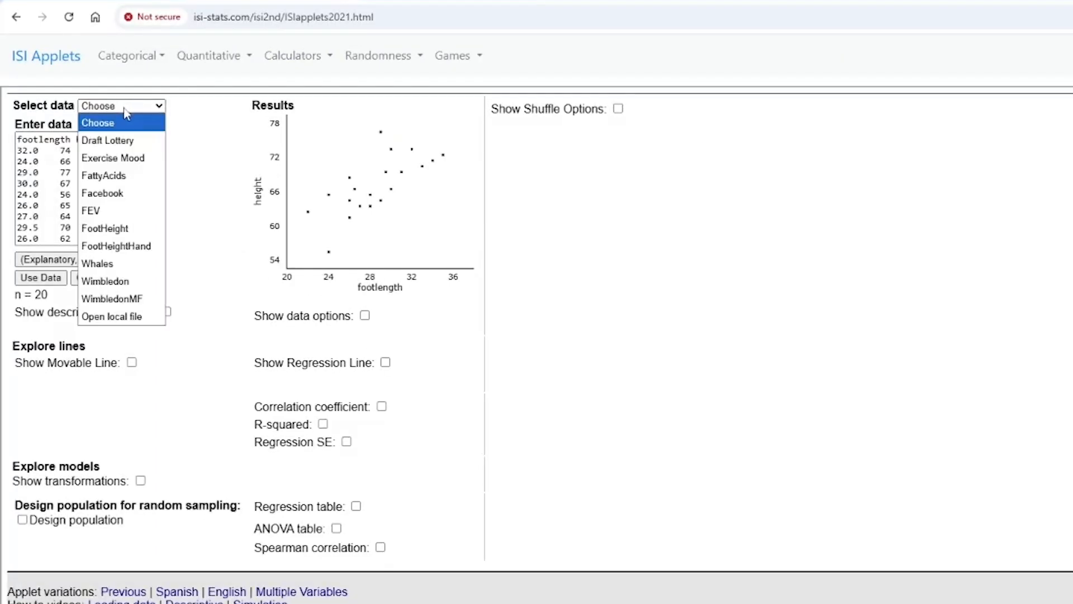
click(132, 193)
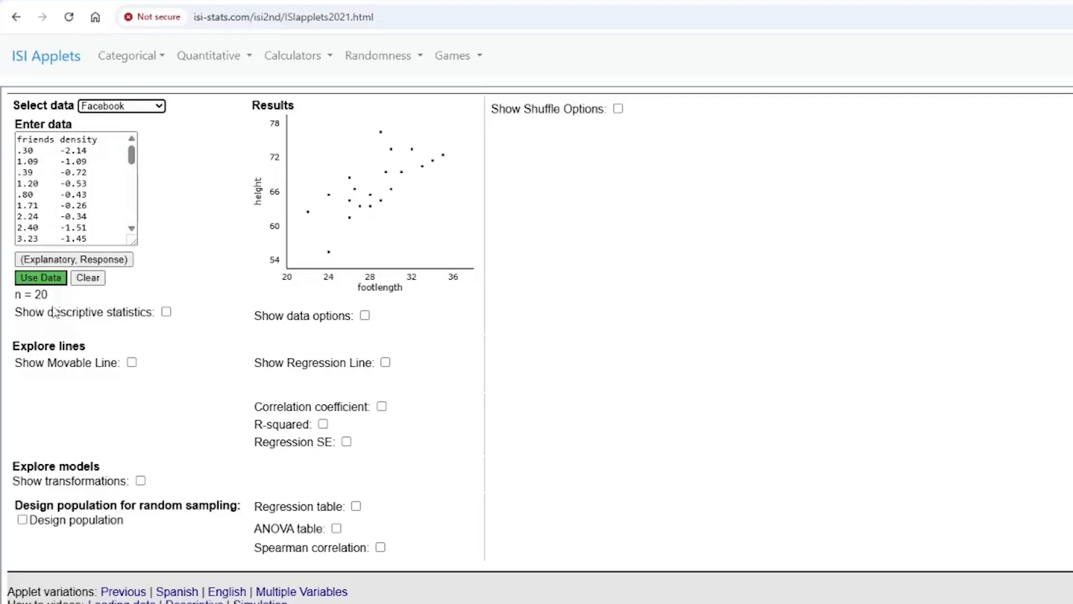
click(41, 278)
right_click(42, 286)
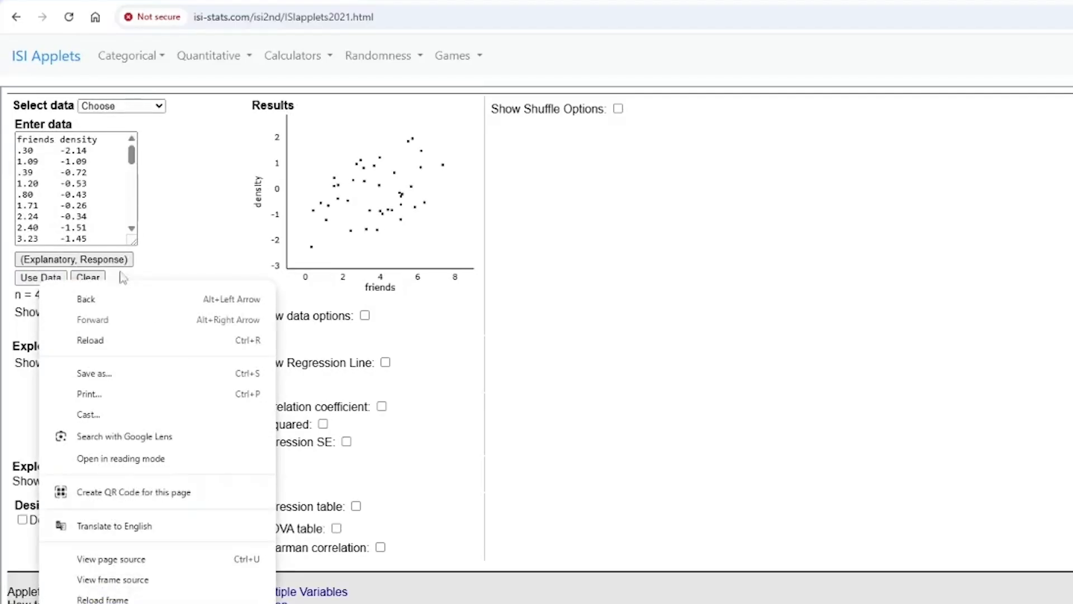
click(205, 229)
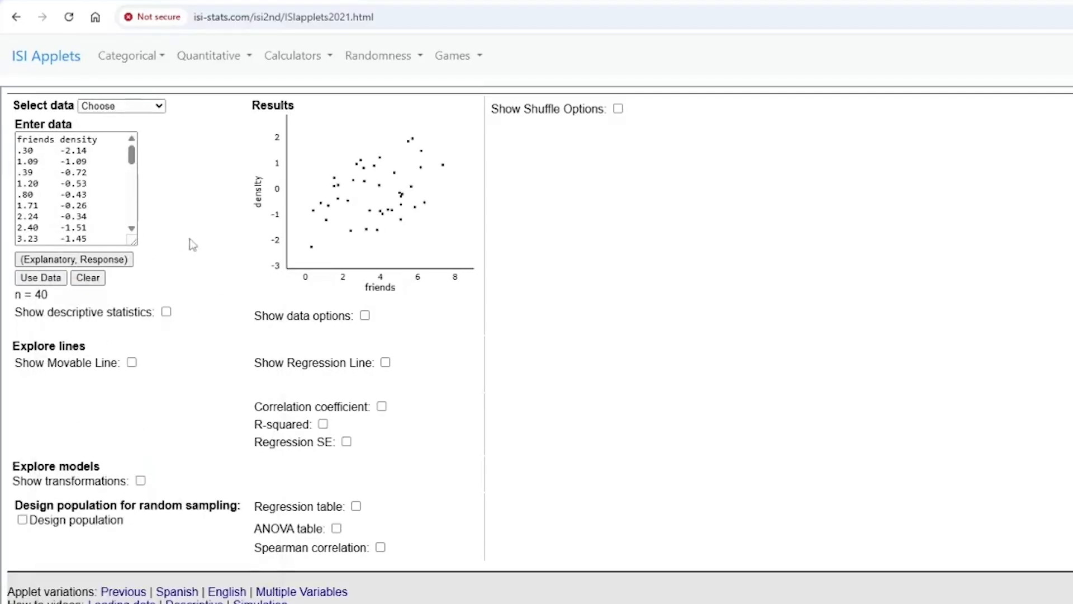
drag(50, 293, 7, 292)
click(42, 298)
Show the data options and add an observation with x = 9 and y = 4
click(365, 316)
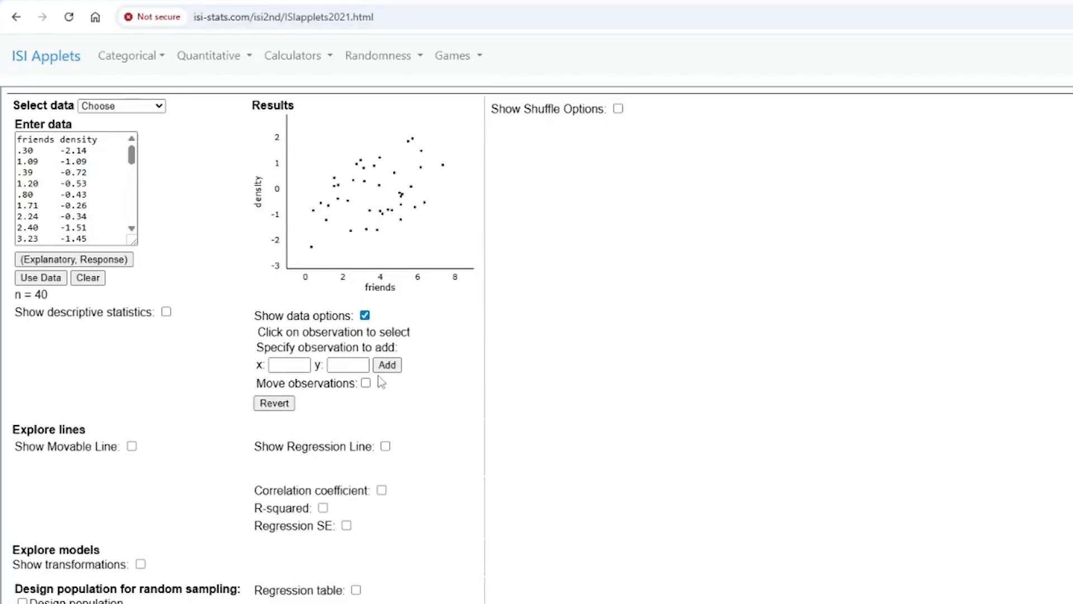
click(286, 366)
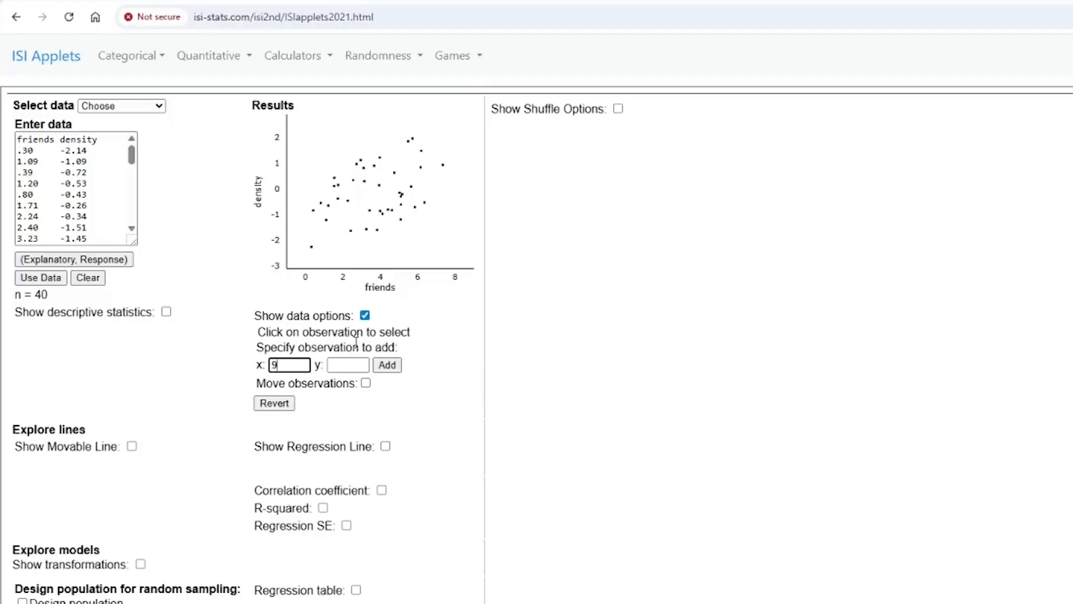
click(345, 368)
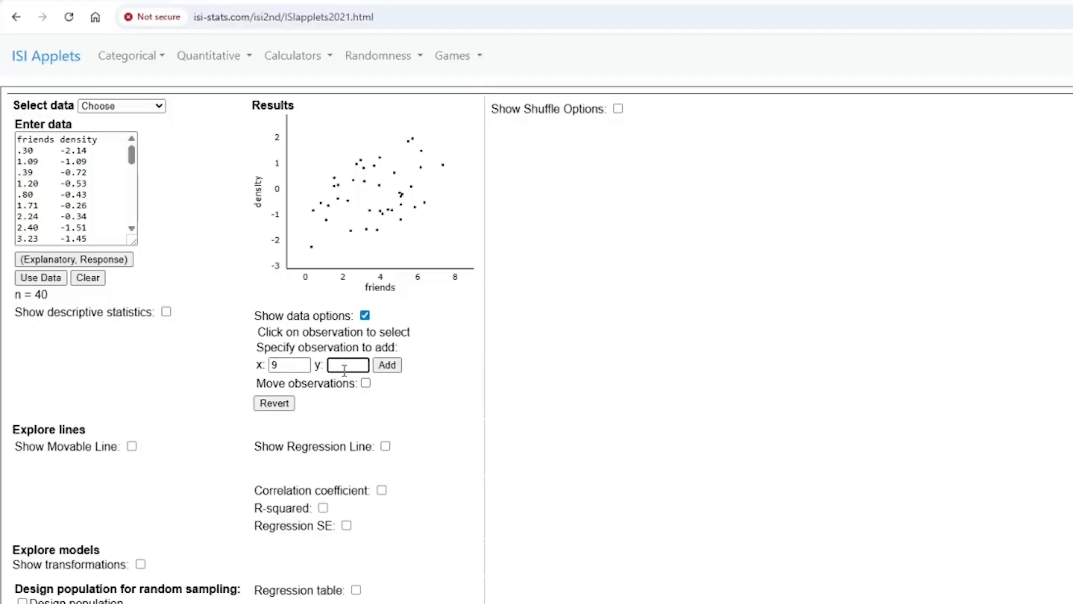
text(4)
click(386, 366)
Delete the added observation at friends 9, density 4 and revert to the original data
click(443, 135)
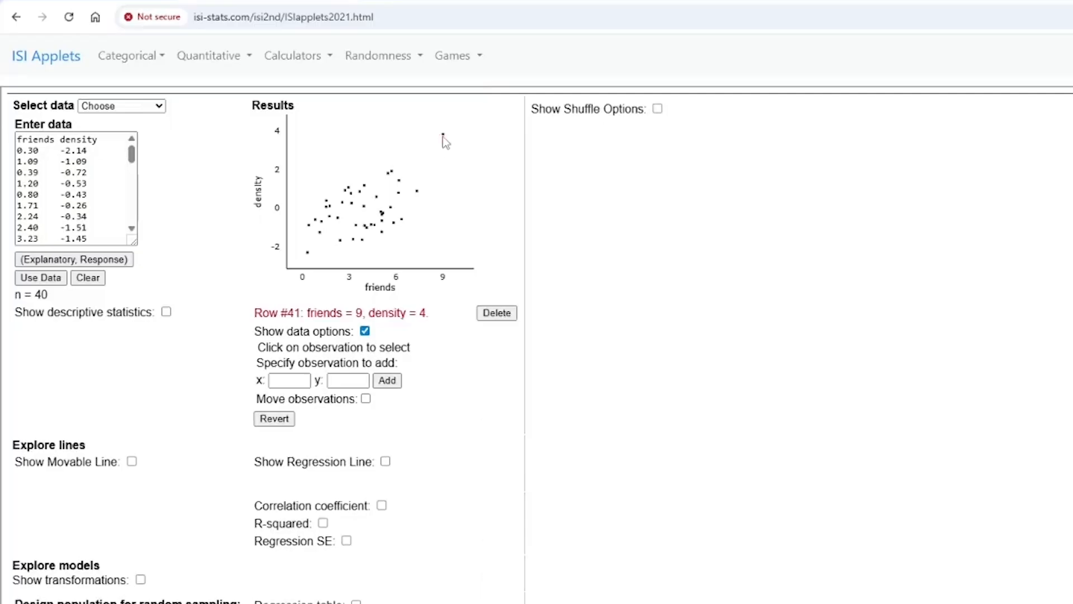
click(486, 313)
click(278, 405)
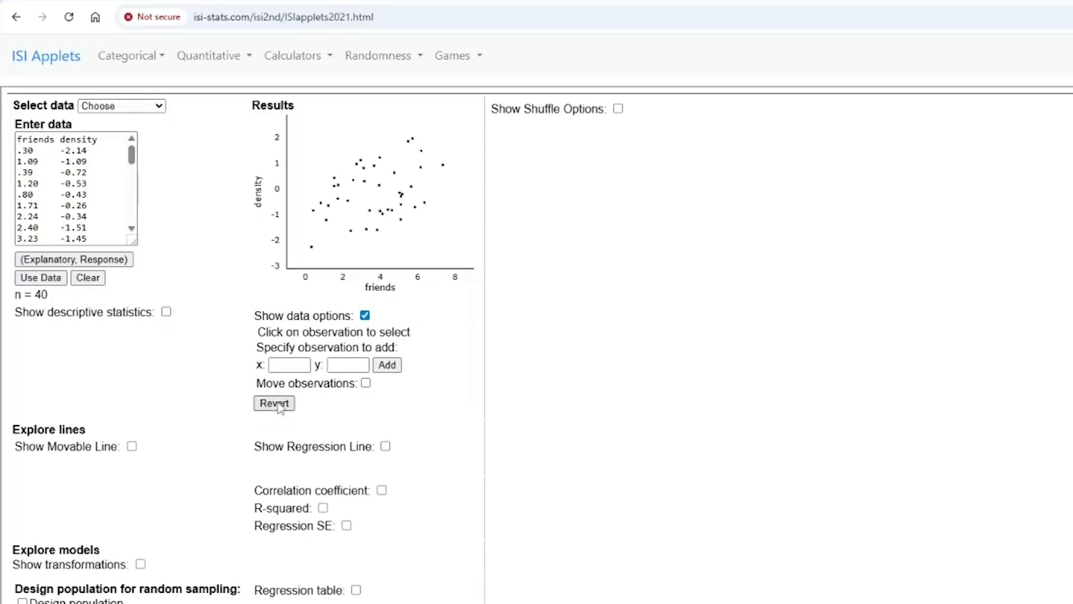
Move one observation to about friends 4.59, density -0.71, then revert the data and hide the data options
click(369, 385)
drag(424, 204, 391, 208)
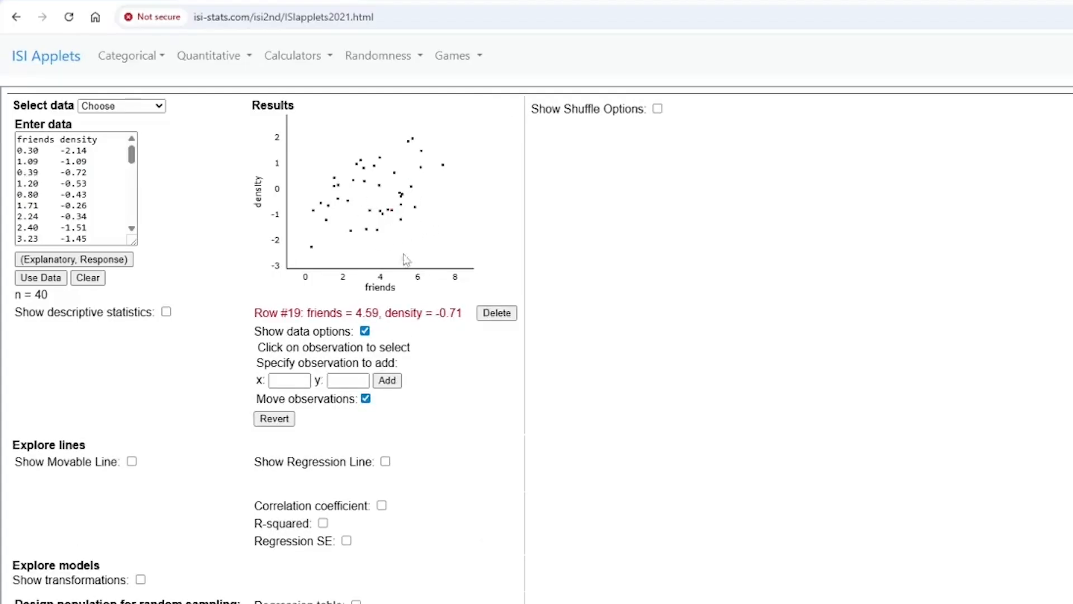
click(283, 419)
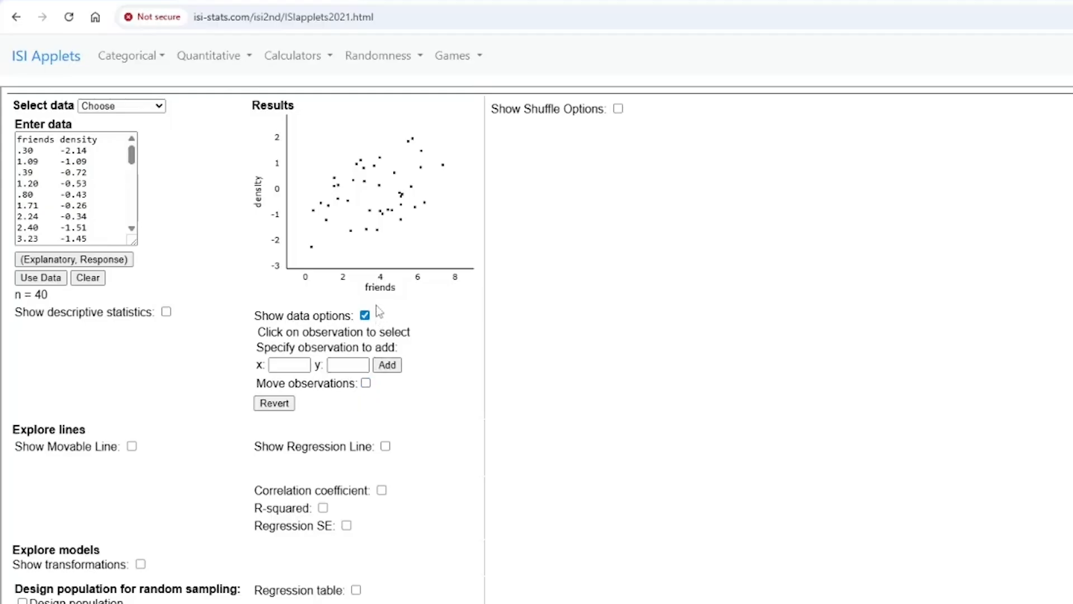
click(365, 315)
Show the regression line with its equation, and add the residuals and squared residuals to the scatterplot
click(386, 363)
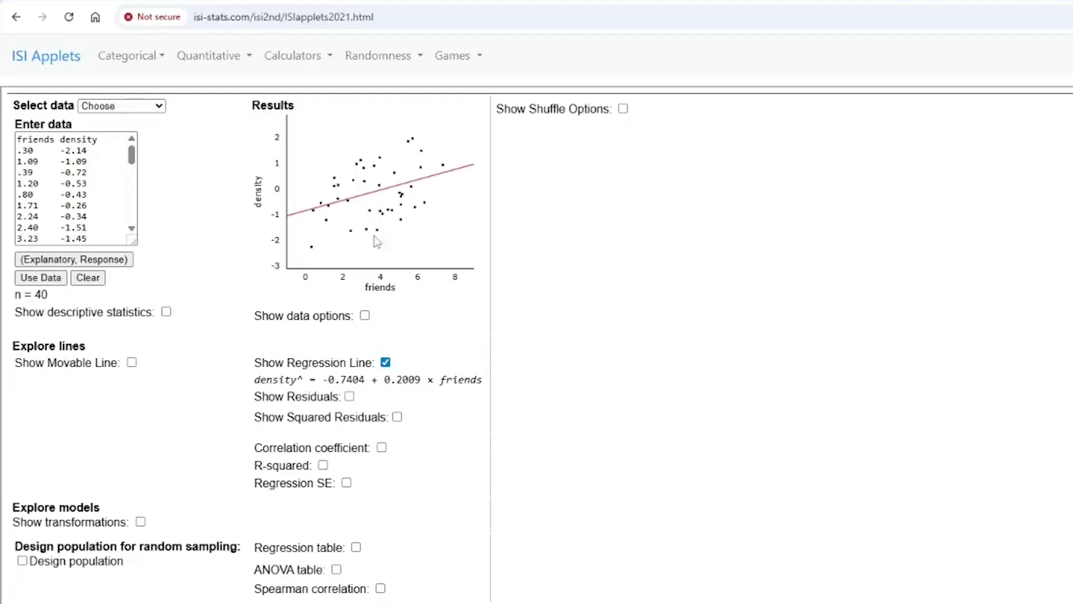
drag(246, 379, 394, 380)
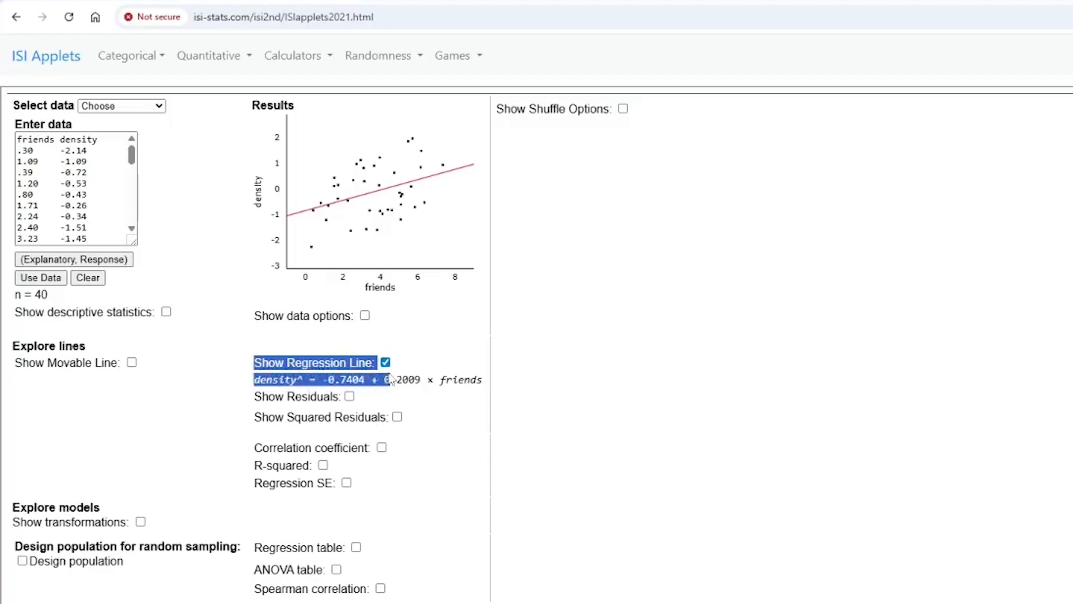
click(398, 380)
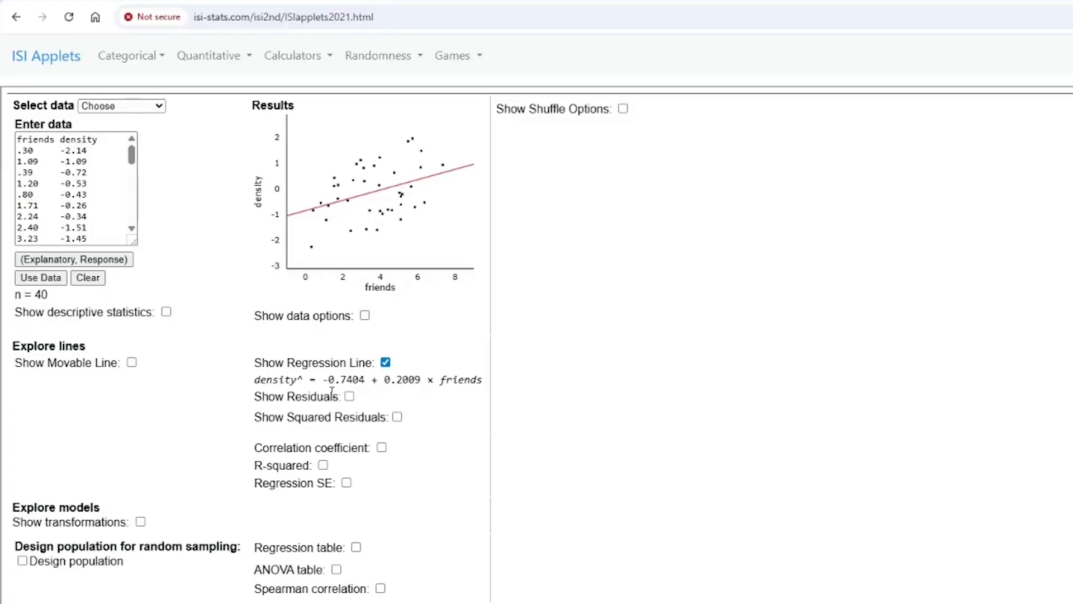
click(350, 397)
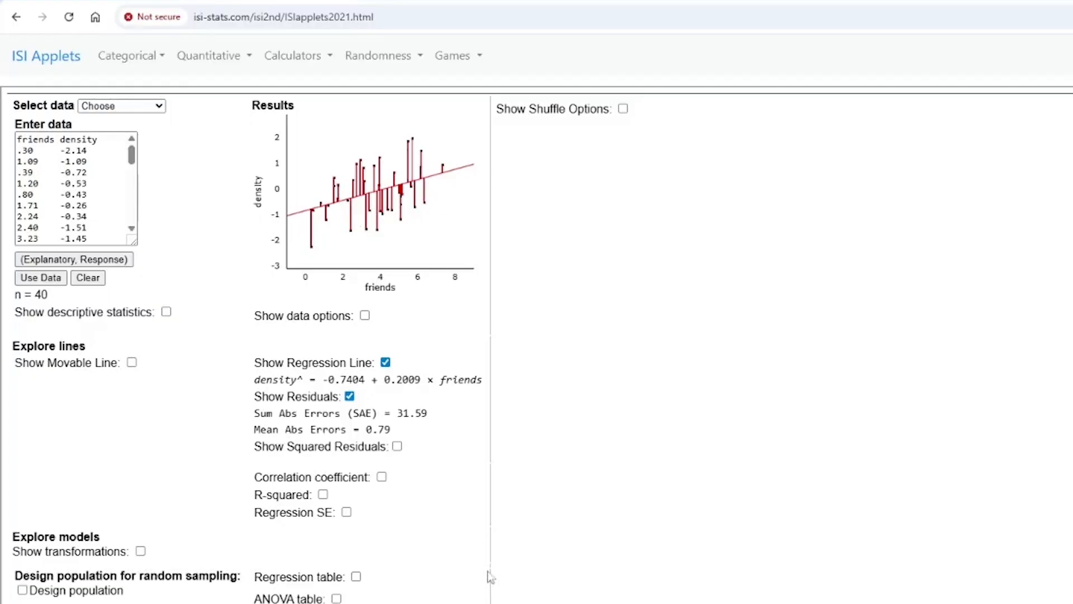
click(397, 447)
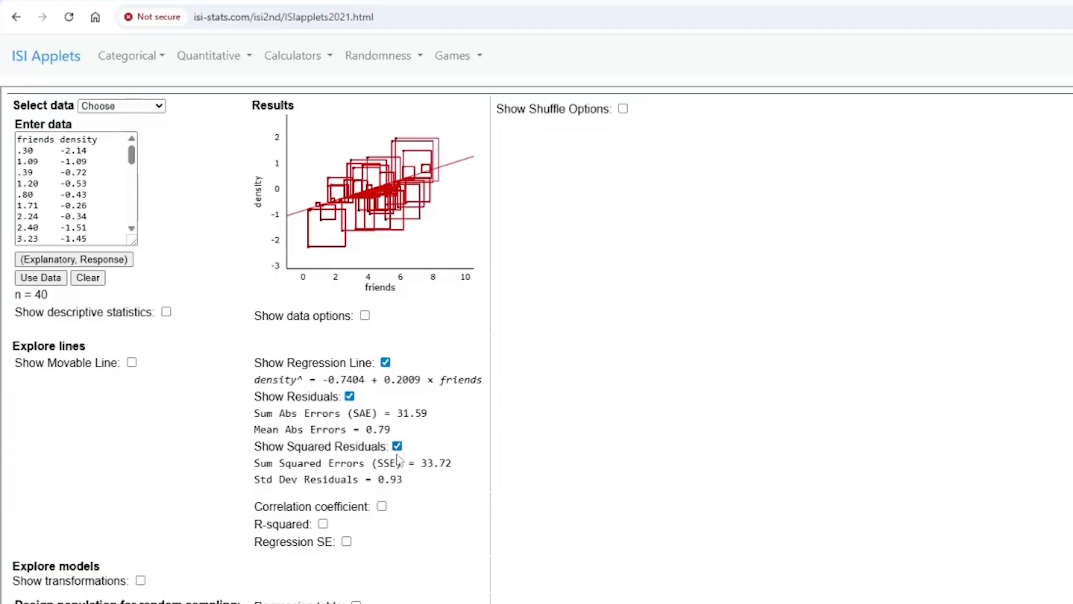
Show the correlation coefficient and R-squared, with the regression line and both kinds of residuals hidden
click(383, 507)
click(397, 445)
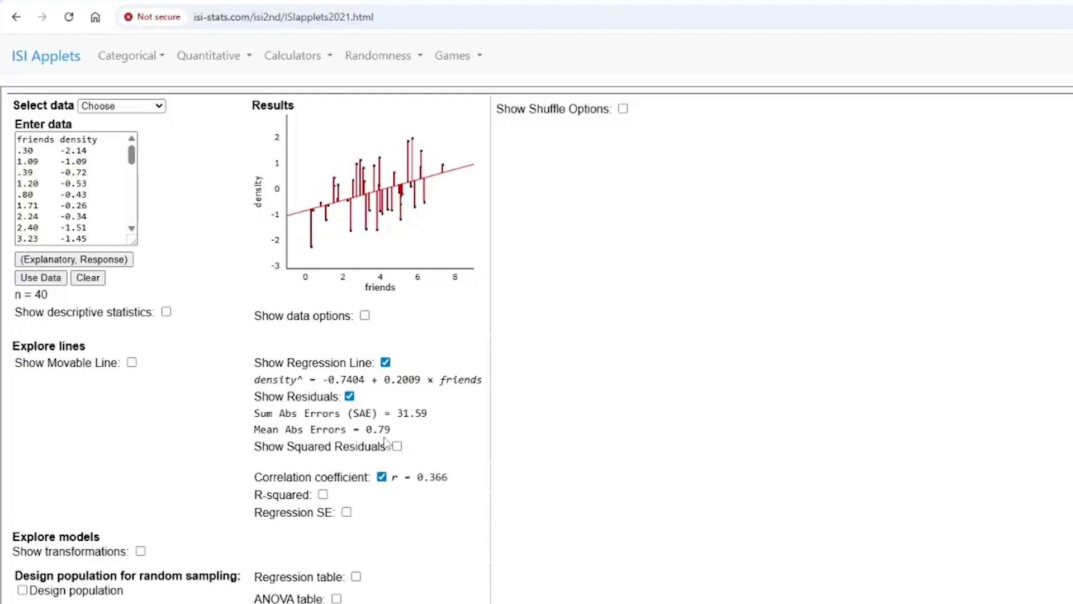
click(349, 396)
click(385, 362)
click(323, 424)
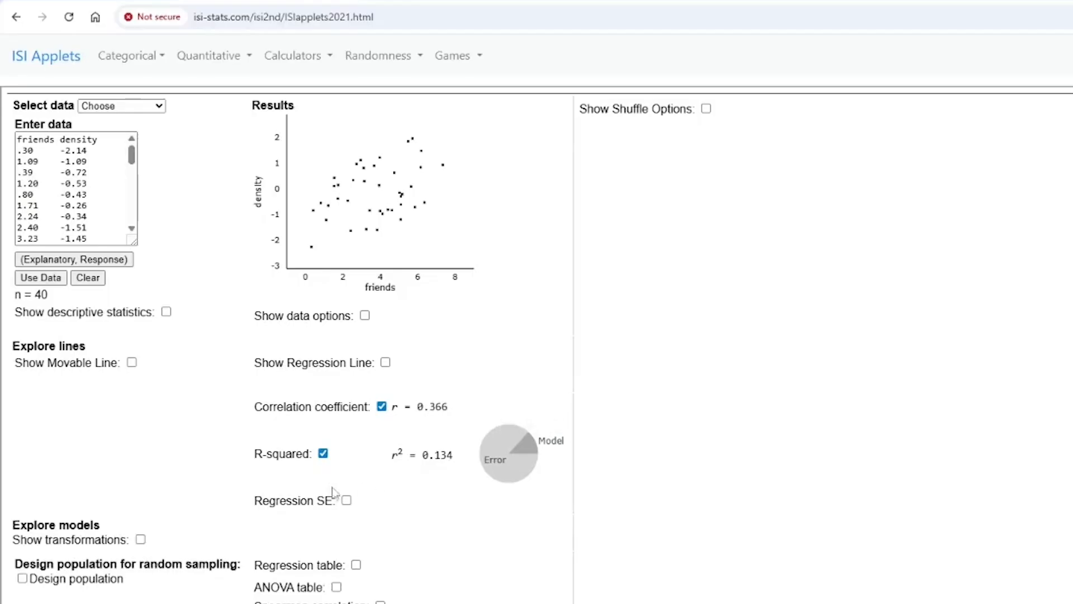
Show the shuffle options and run 10000 shuffles of the Y-values
click(706, 109)
click(708, 128)
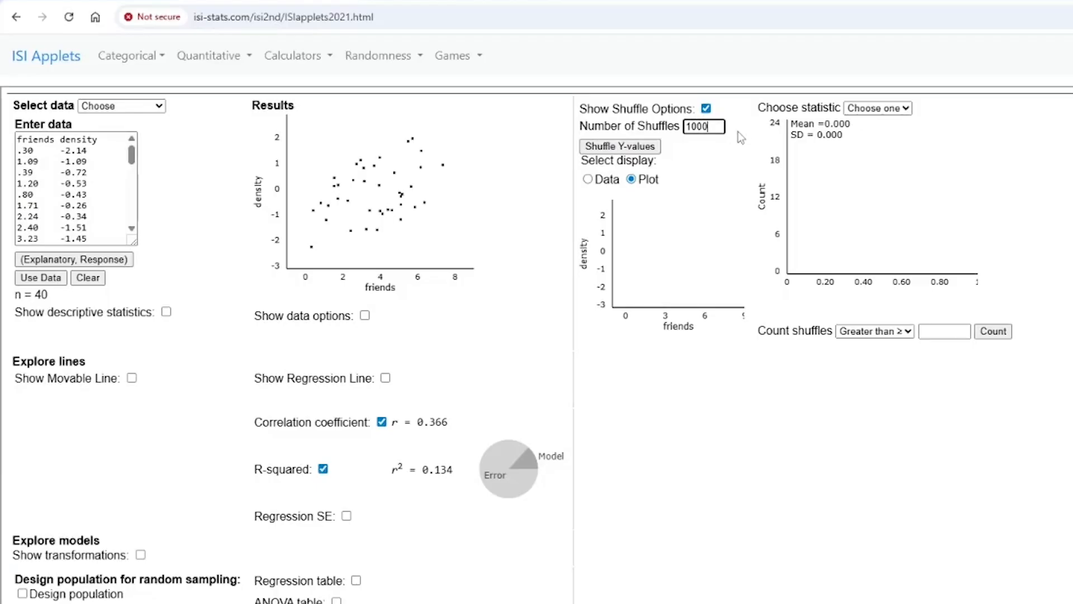
text(0000)
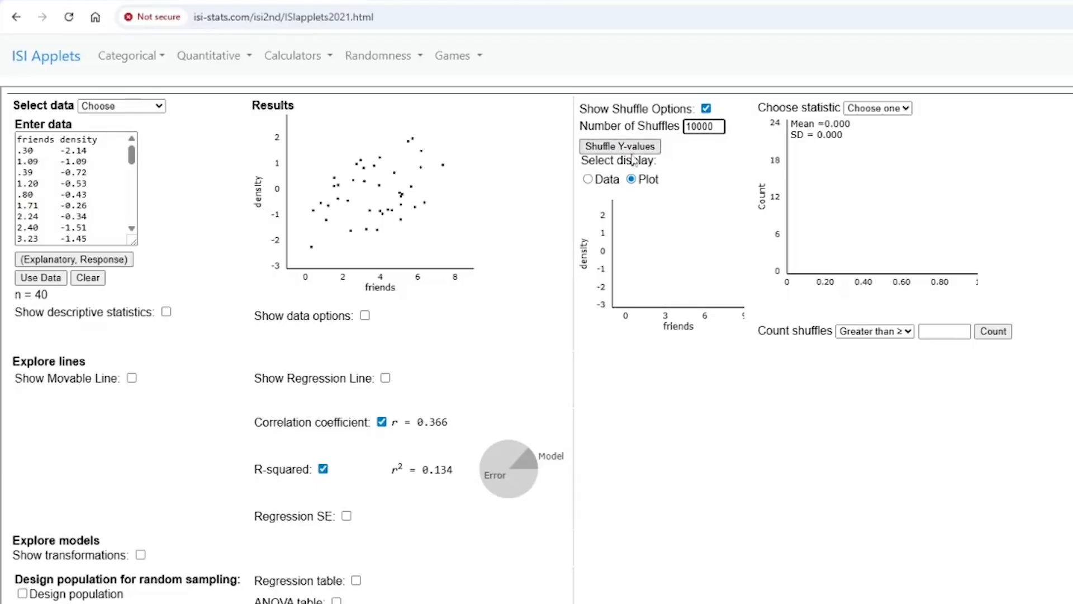
click(607, 154)
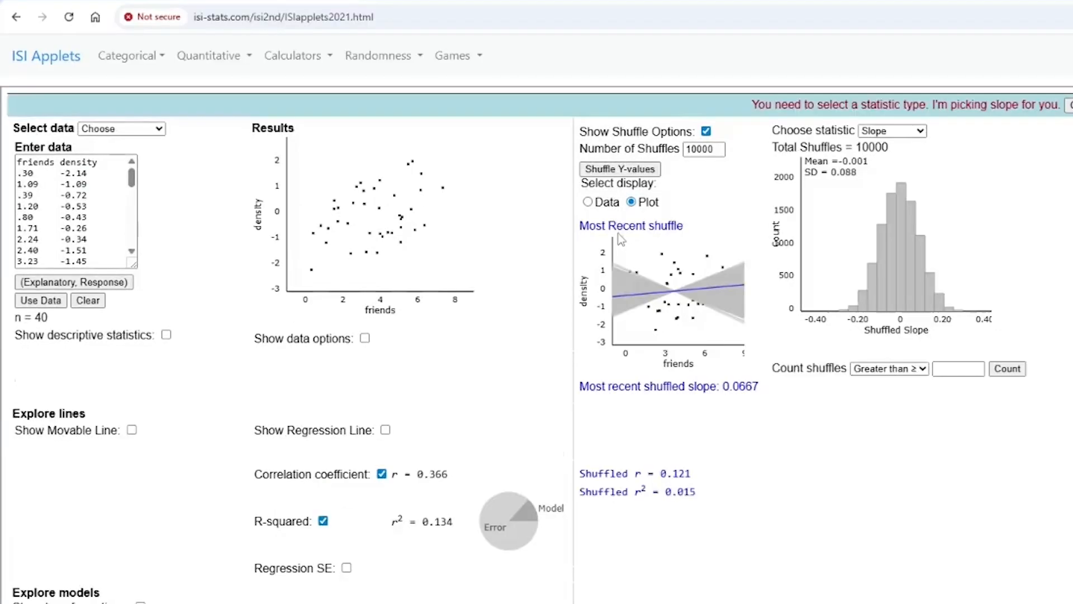
Change the statistic of the shuffled distribution to Correlation
click(881, 134)
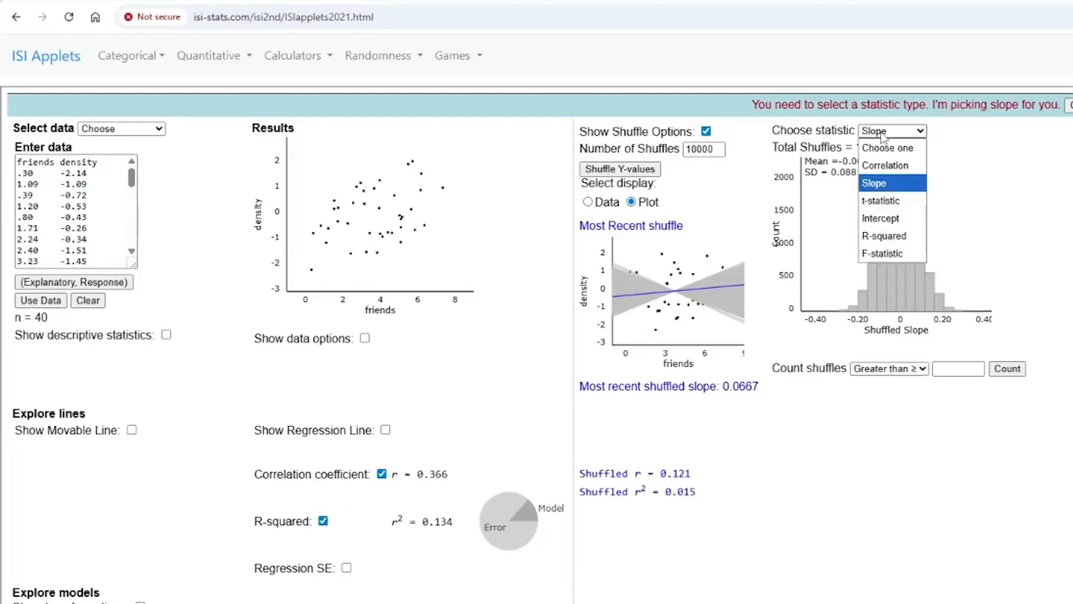
click(894, 183)
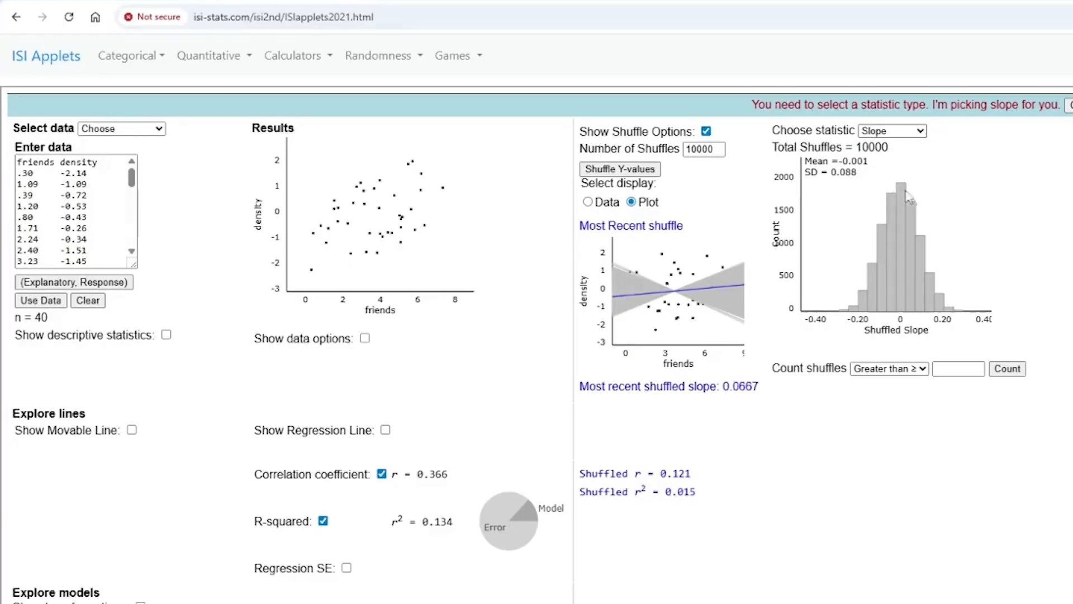
key(Up)
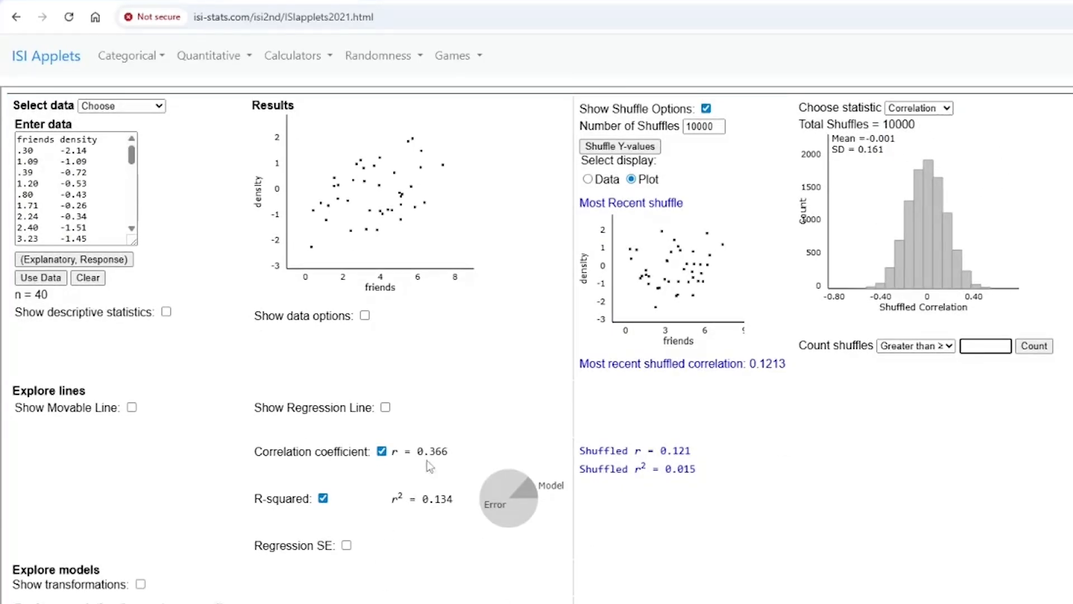
Count the shuffled correlations that are greater than or equal to 0.366
text(0.366)
key(BackSpace)
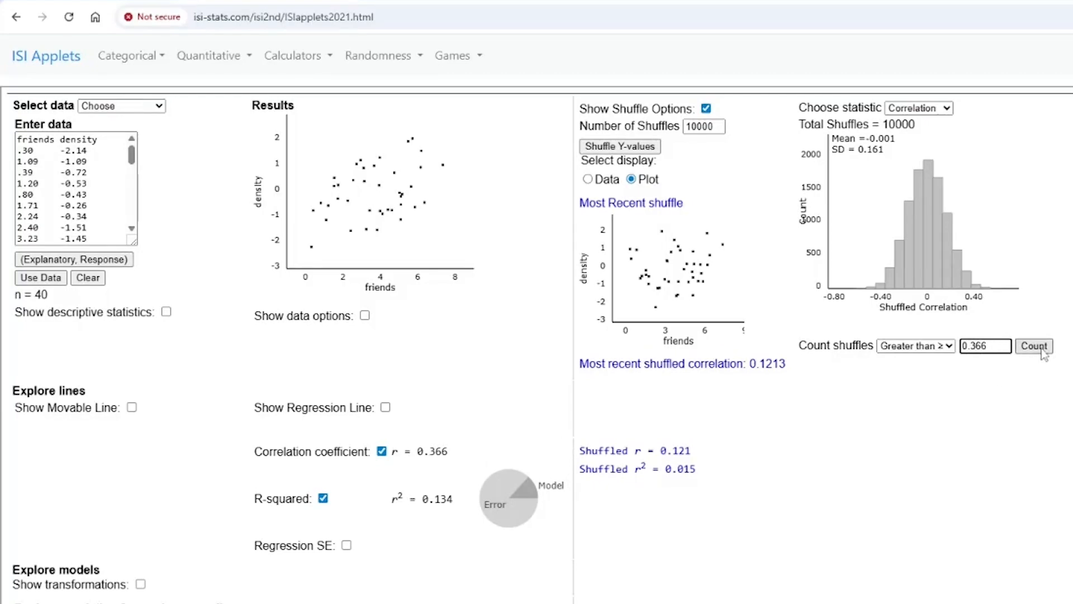
click(1041, 347)
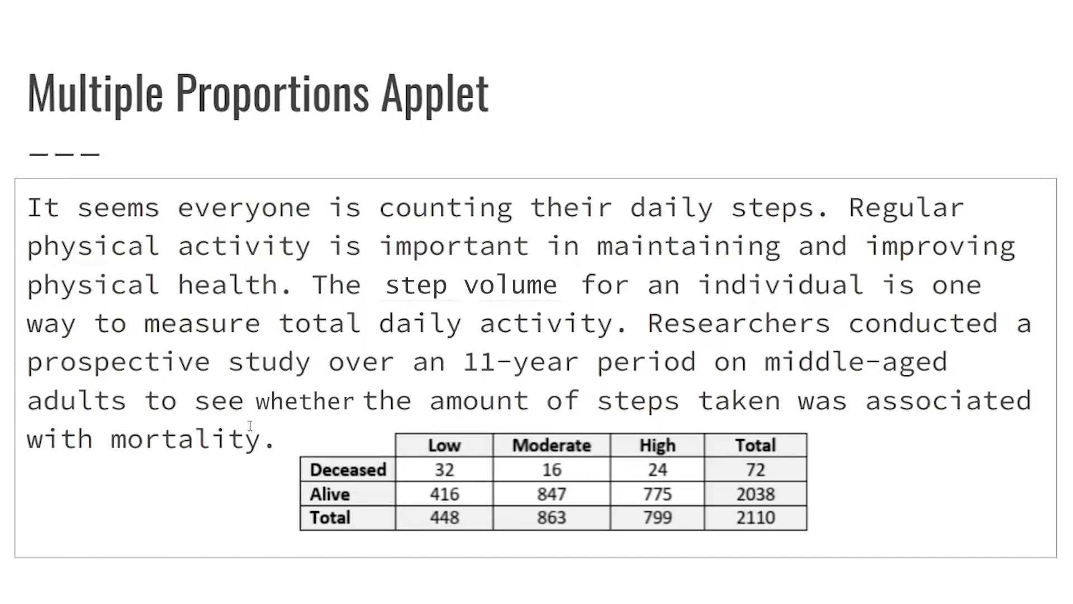
Switch from the slides back to the ISI Applets page and open the Multiple Proportions applet
click(272, 22)
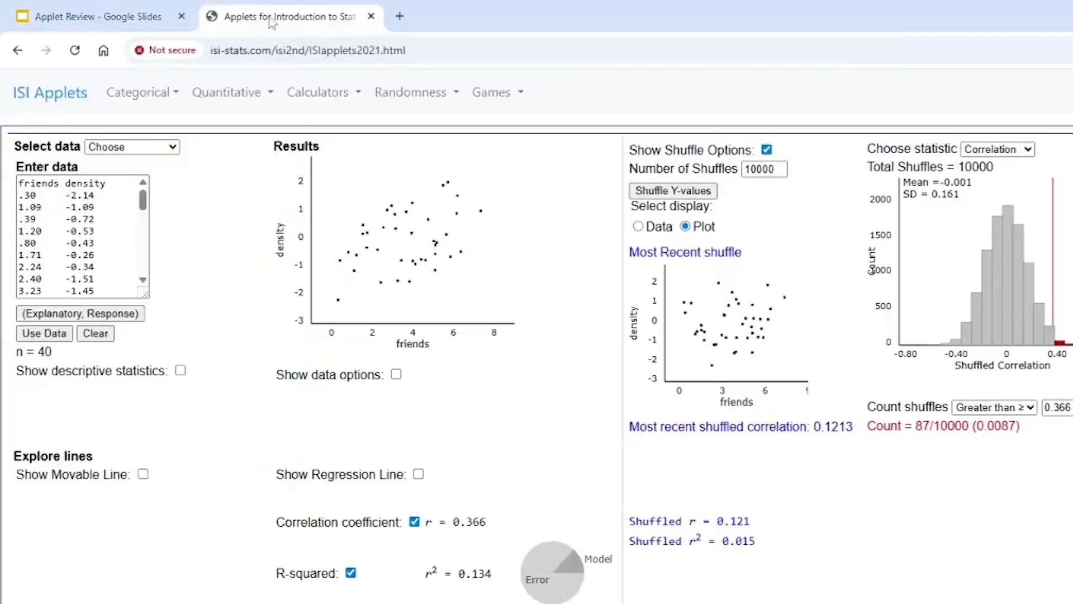
click(78, 92)
drag(261, 253, 170, 257)
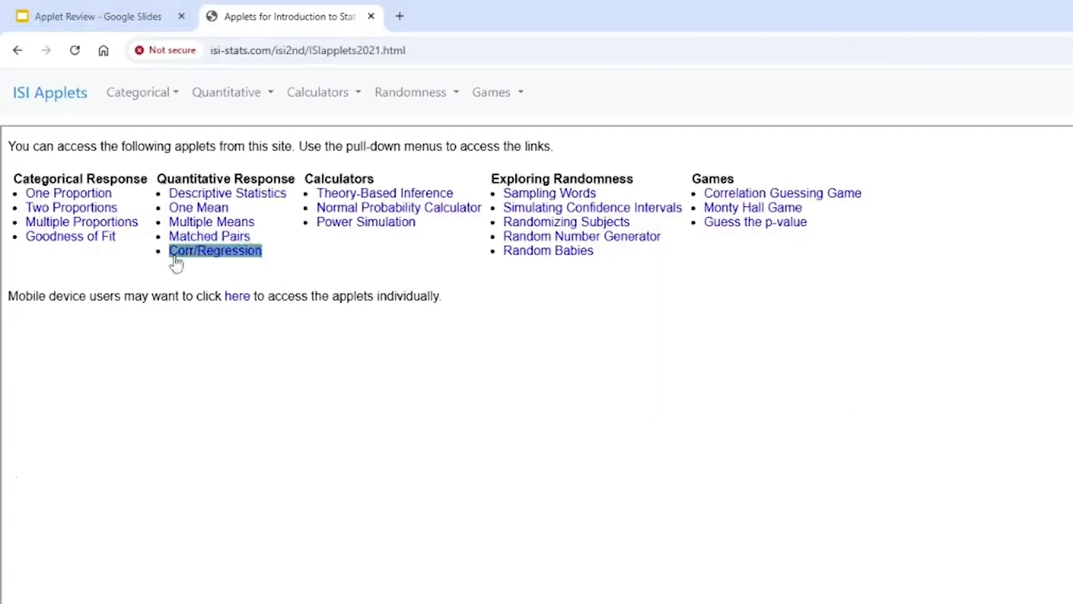
triple_click(108, 226)
click(108, 227)
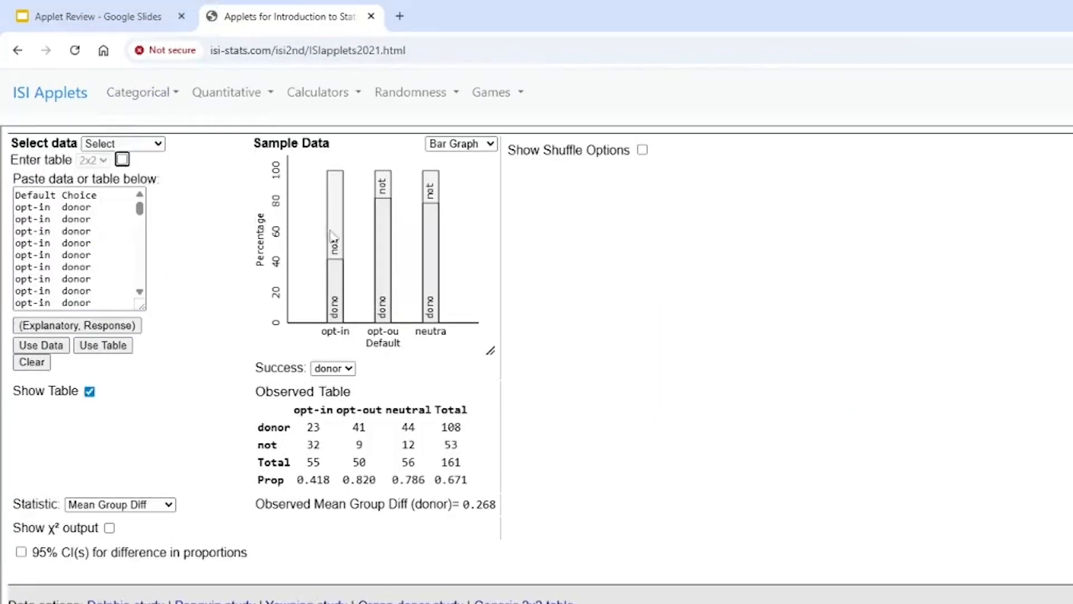
Enable manual table entry with a 2x3 layout and check the study data in the Applet Review slides
click(122, 160)
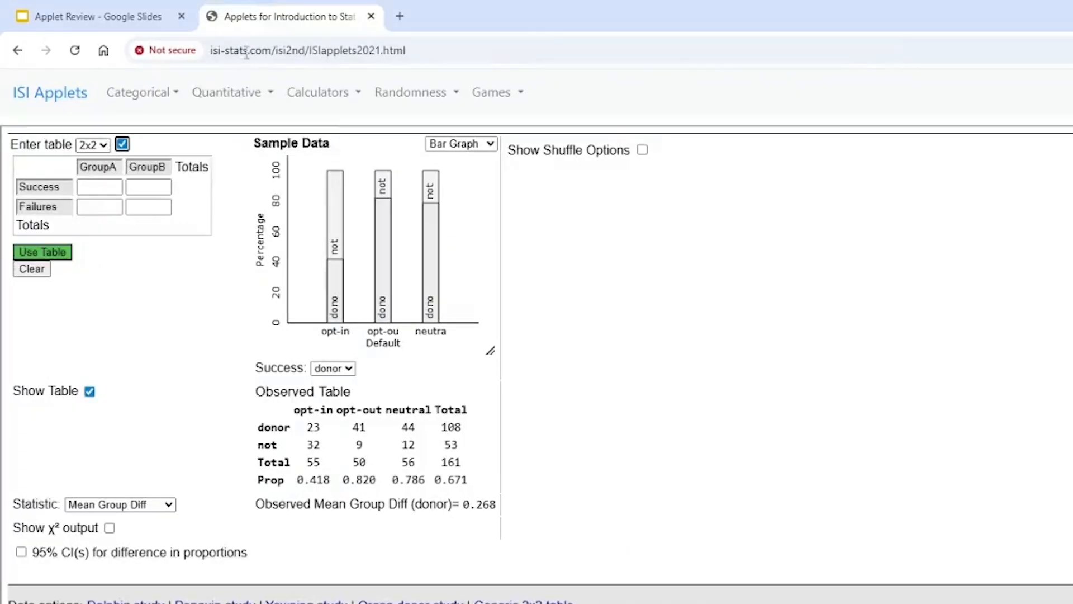
click(93, 145)
click(101, 204)
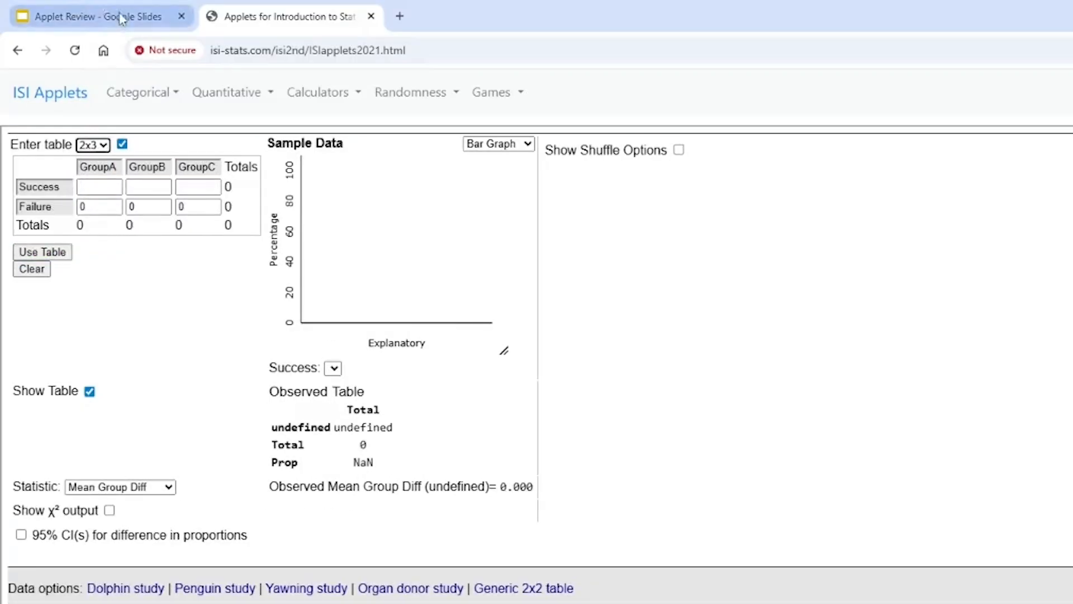
click(125, 16)
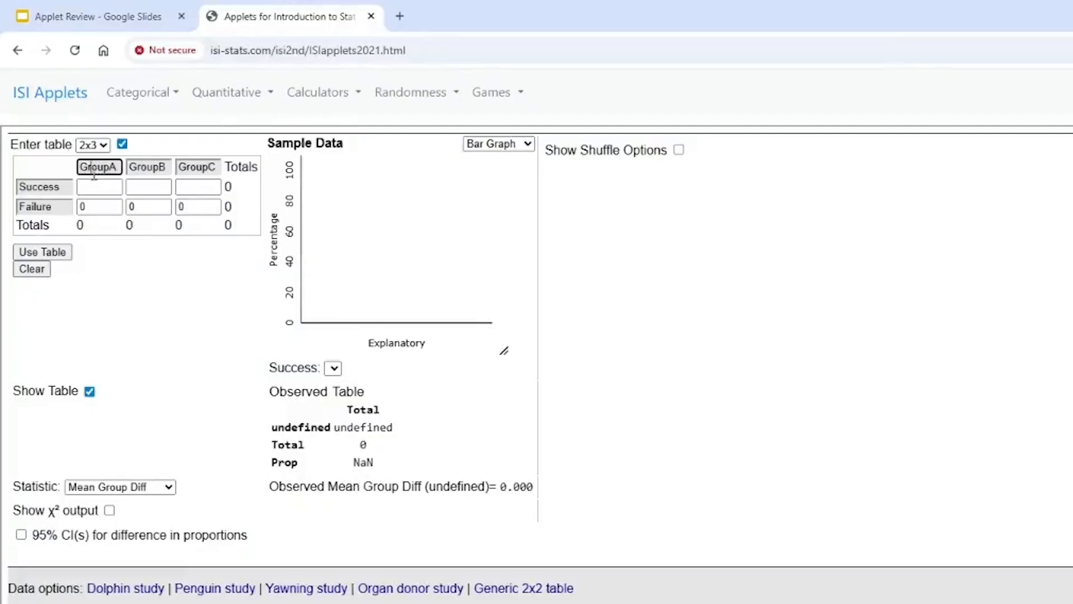
Name the three group columns of the entry table Low, Moderate and High
key(ctrl+a)
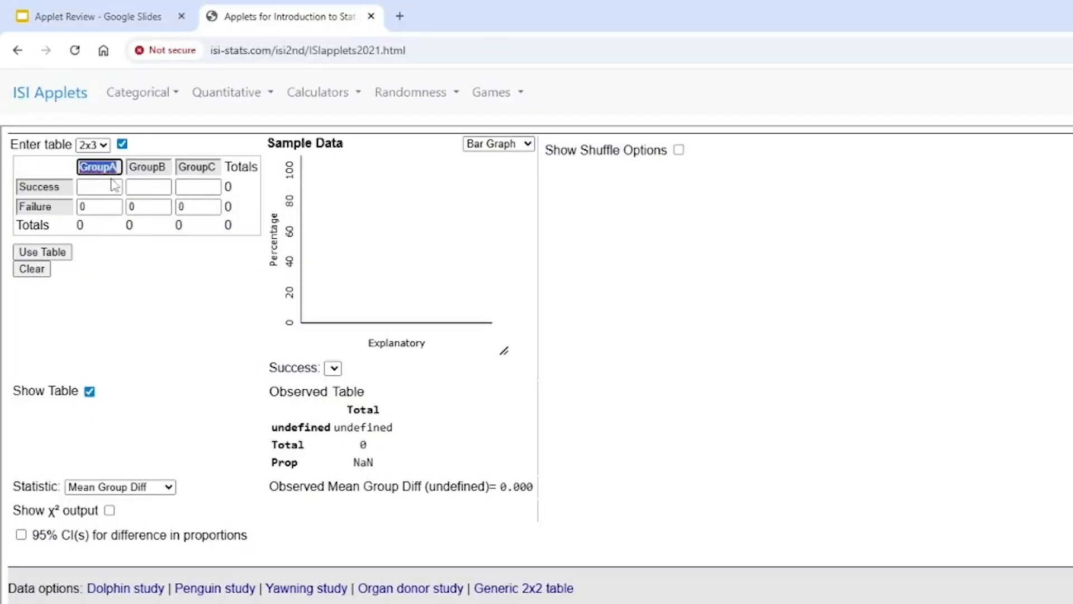
text(Low)
double_click(147, 167)
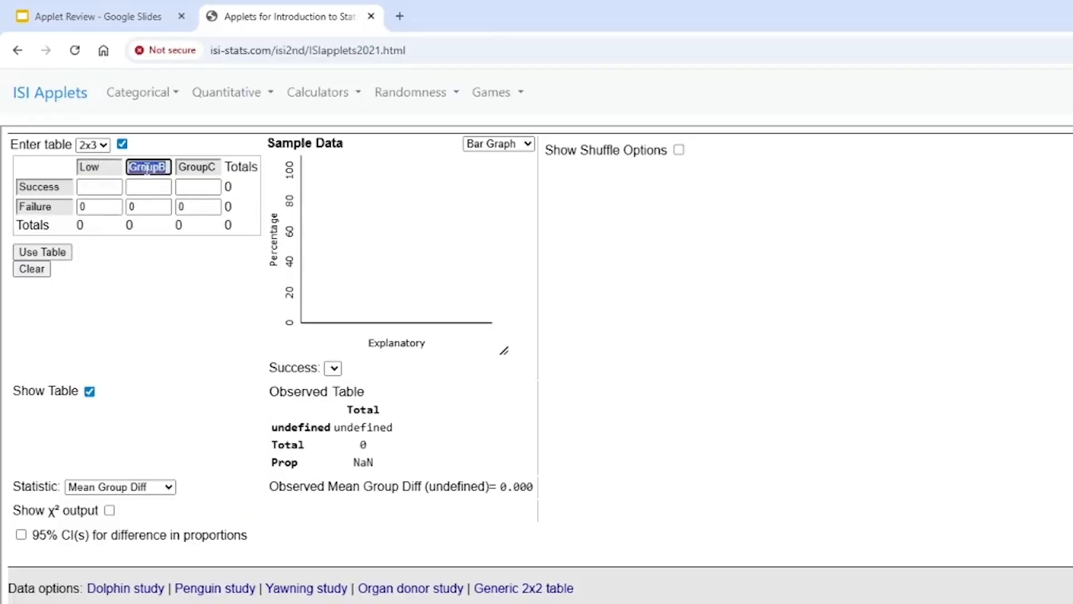
text(Moderate)
click(220, 167)
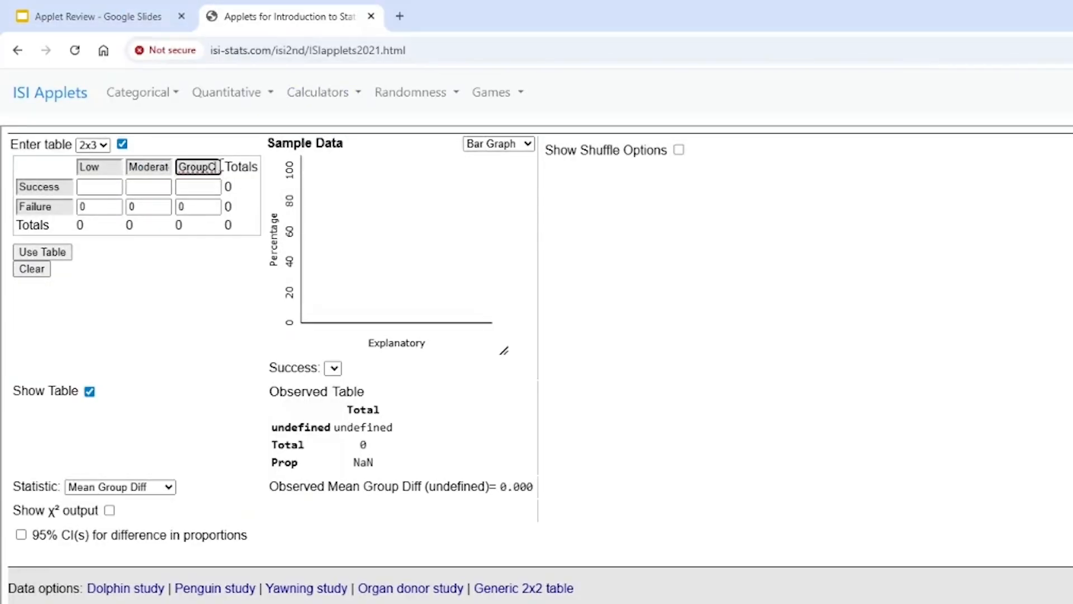
key(BackSpace)
key(BackSpace)
key(BackSpace)
key(BackSpace)
key(BackSpace)
key(BackSpace)
text(High)
Rename the Success row as Deceased and the Failure row as Alive
double_click(65, 186)
text(Deceased)
double_click(59, 206)
text(A)
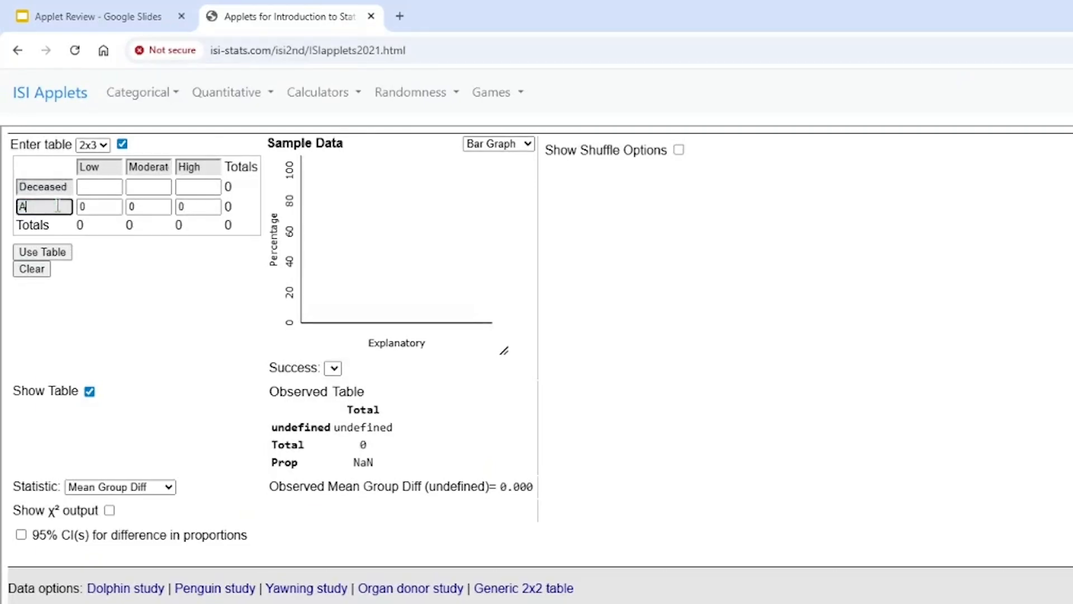
text(live)
Fill the Deceased row with 32 for Low, 16 for Moderate and 24 for High
click(81, 187)
text(32)
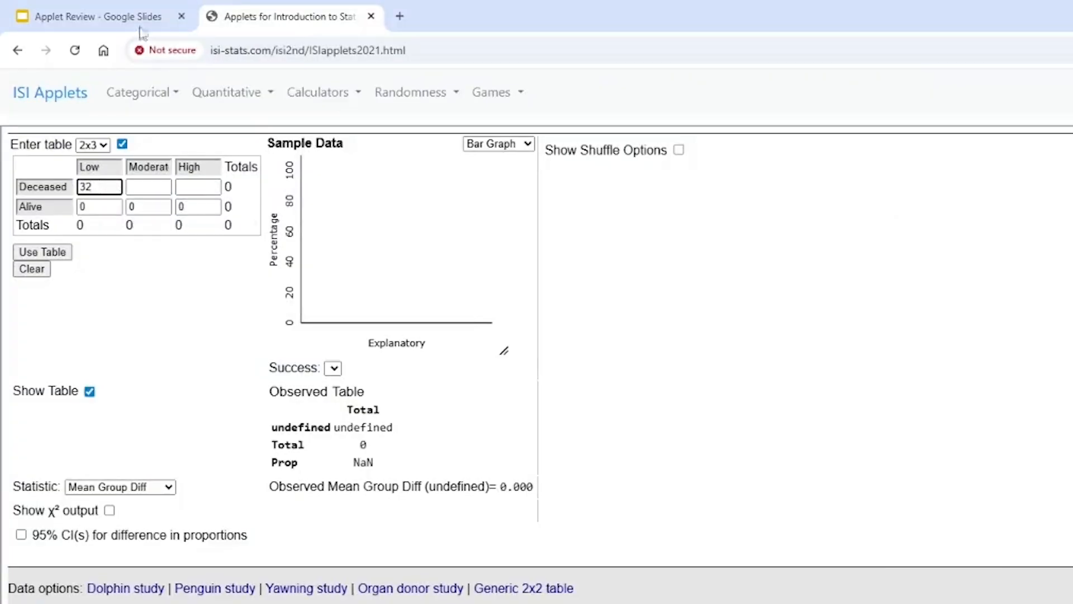
click(140, 187)
text(16)
click(200, 188)
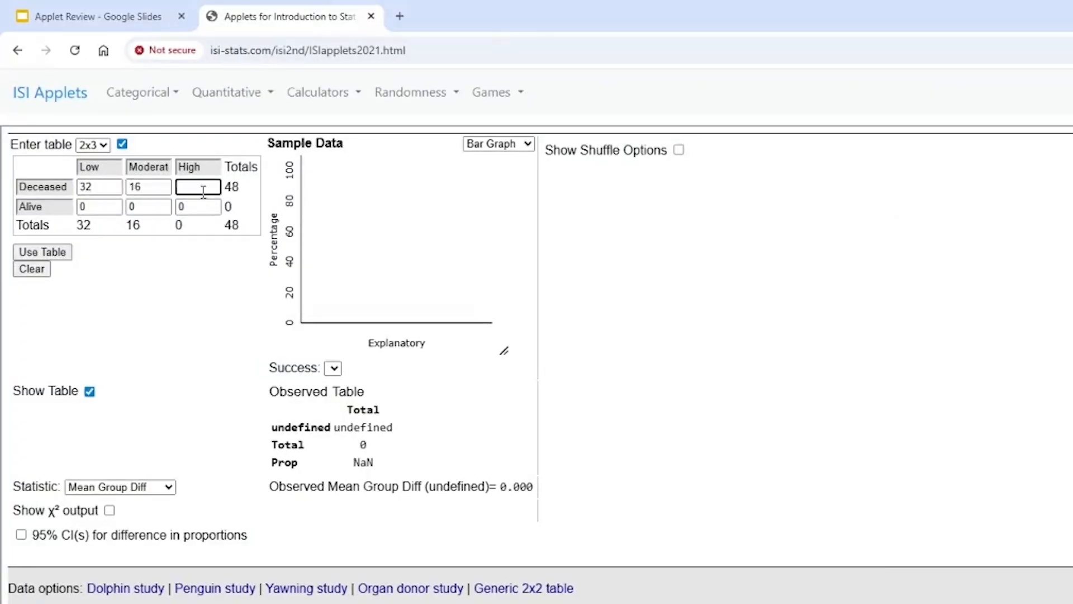
text(24)
Fill the Alive row with 416, 847 and 775 and load the table as the sample data
click(115, 202)
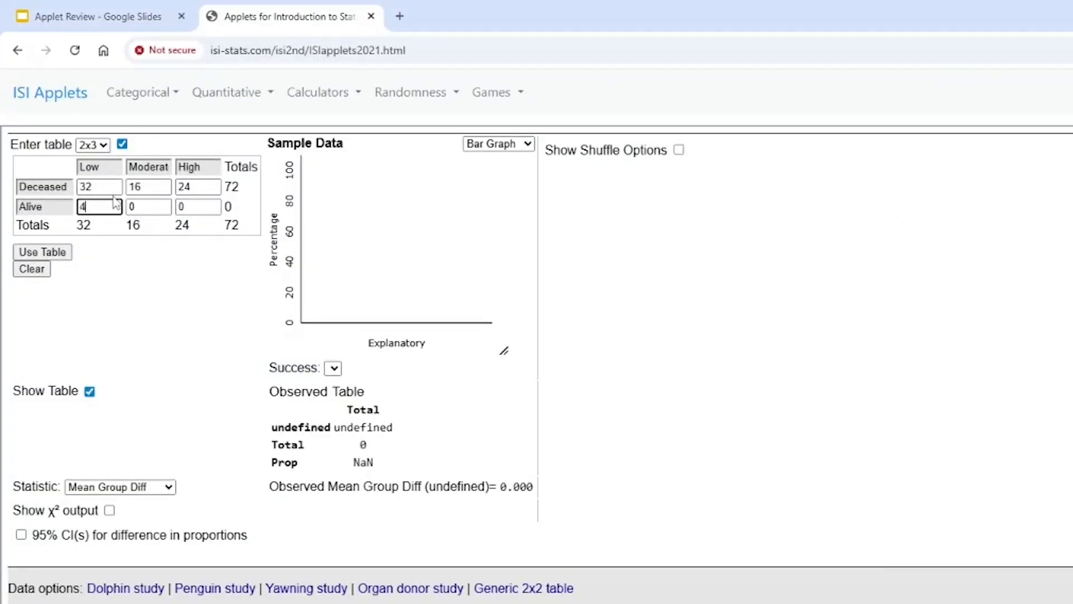
text(416)
click(157, 211)
text(847)
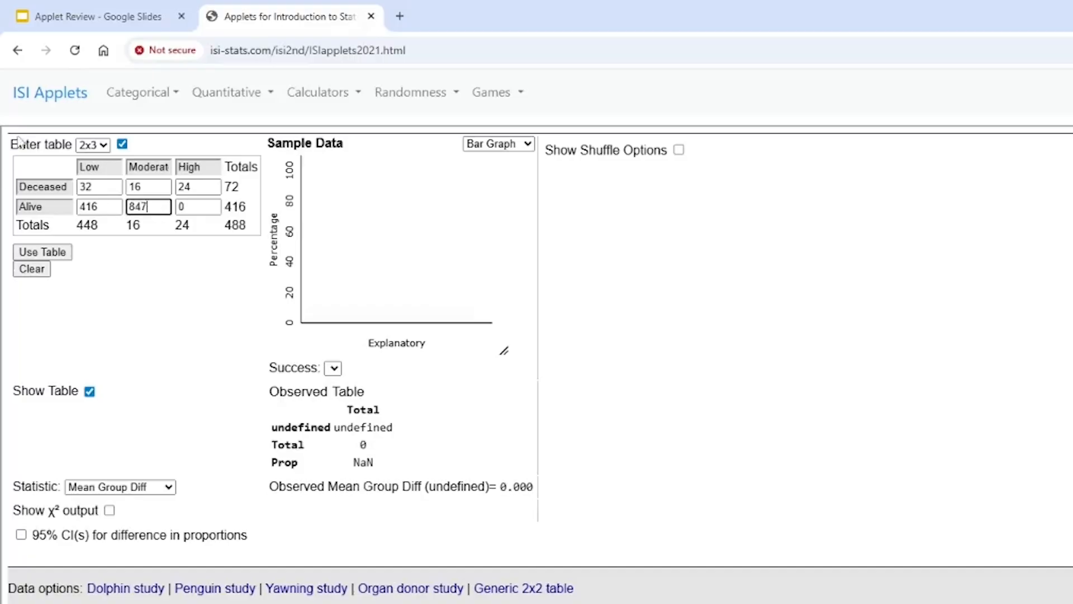
click(212, 207)
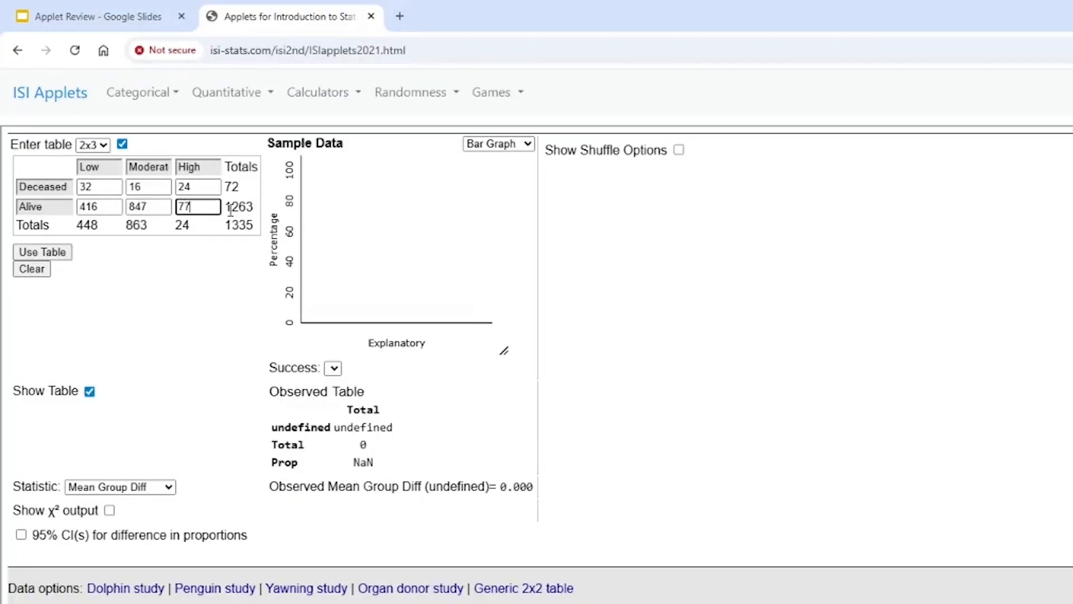
click(126, 237)
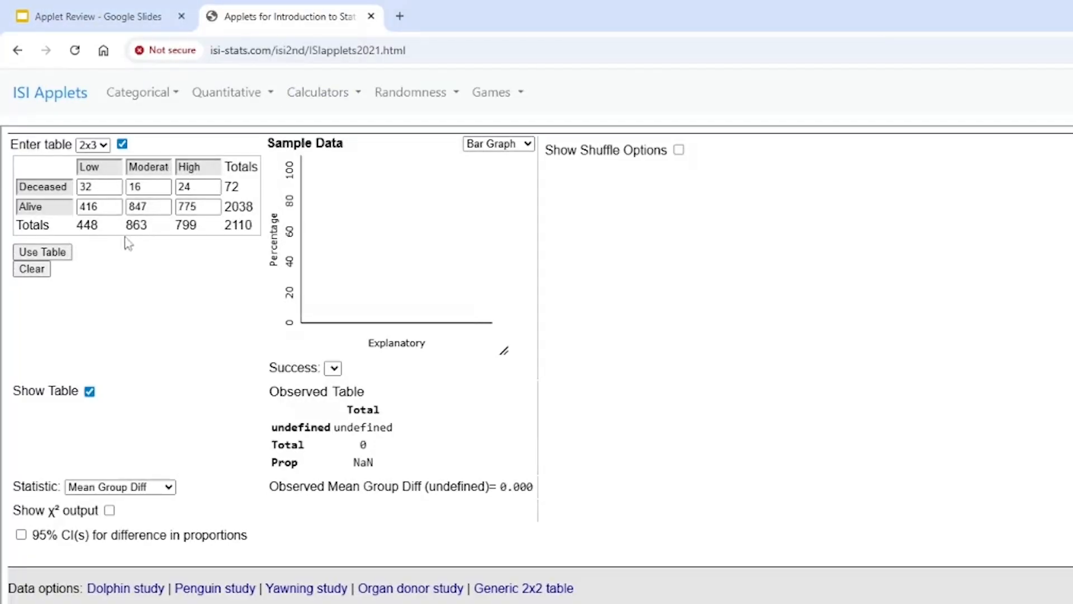
click(68, 252)
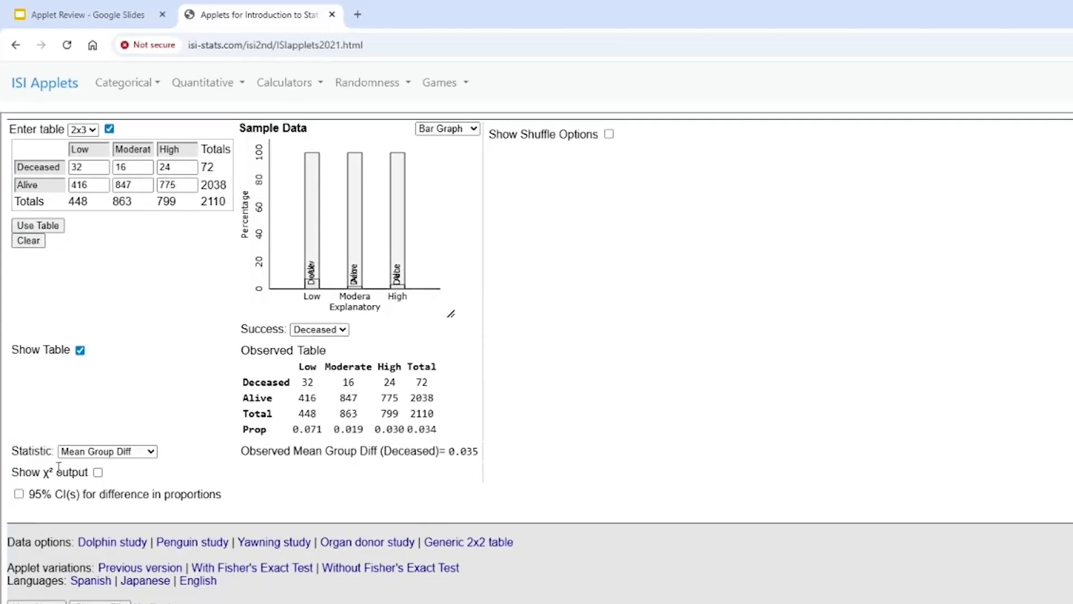
Change the statistic to χ² and examine its observed value
click(79, 451)
click(78, 569)
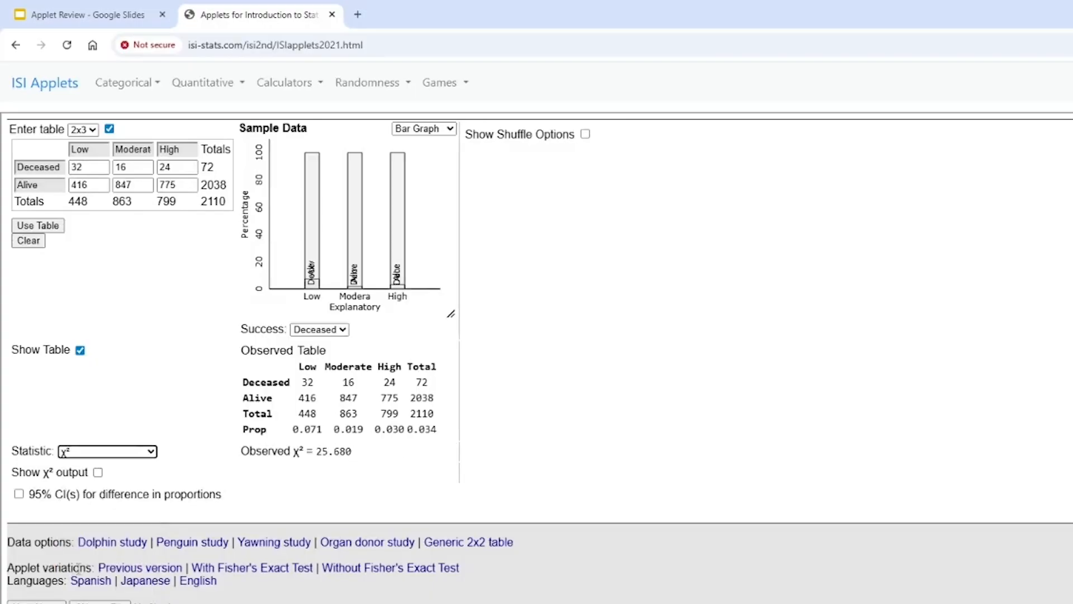
double_click(323, 453)
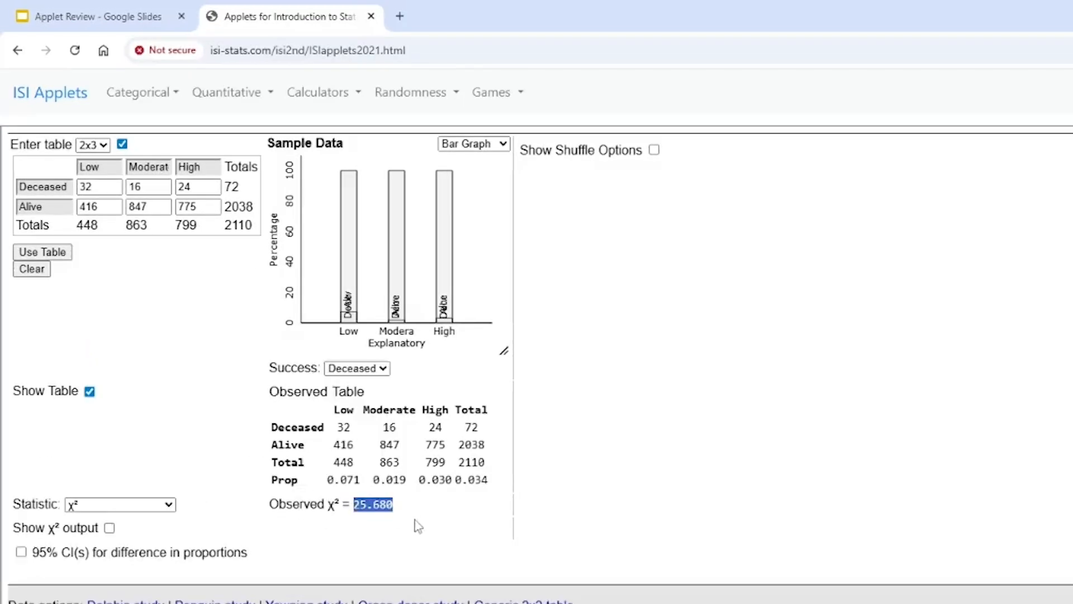
click(333, 508)
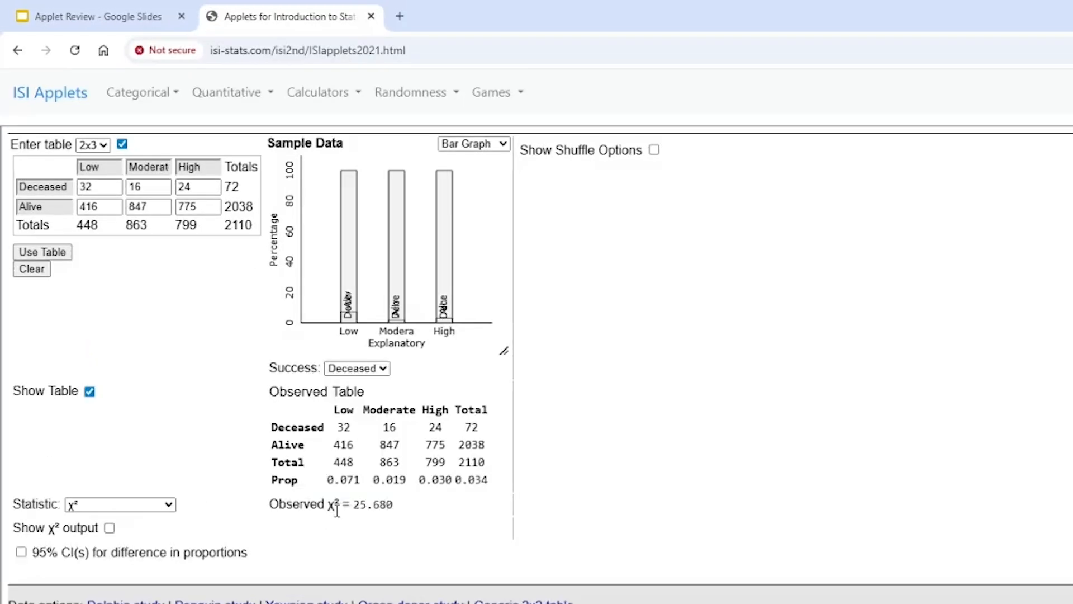
Show the shuffle options and run 1000 shuffles of the table data
click(654, 149)
click(640, 168)
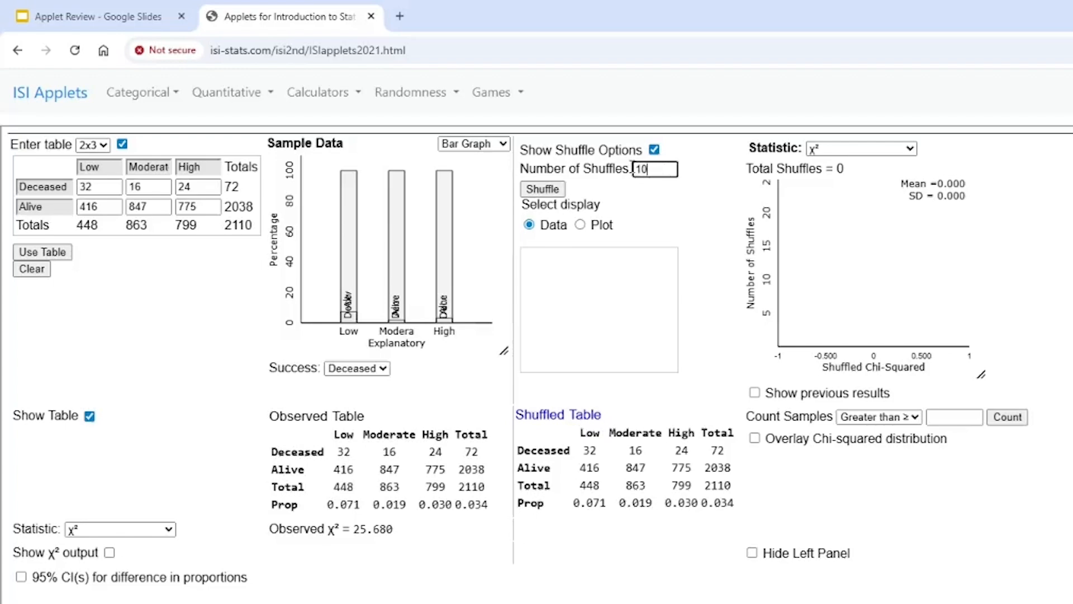
text(00)
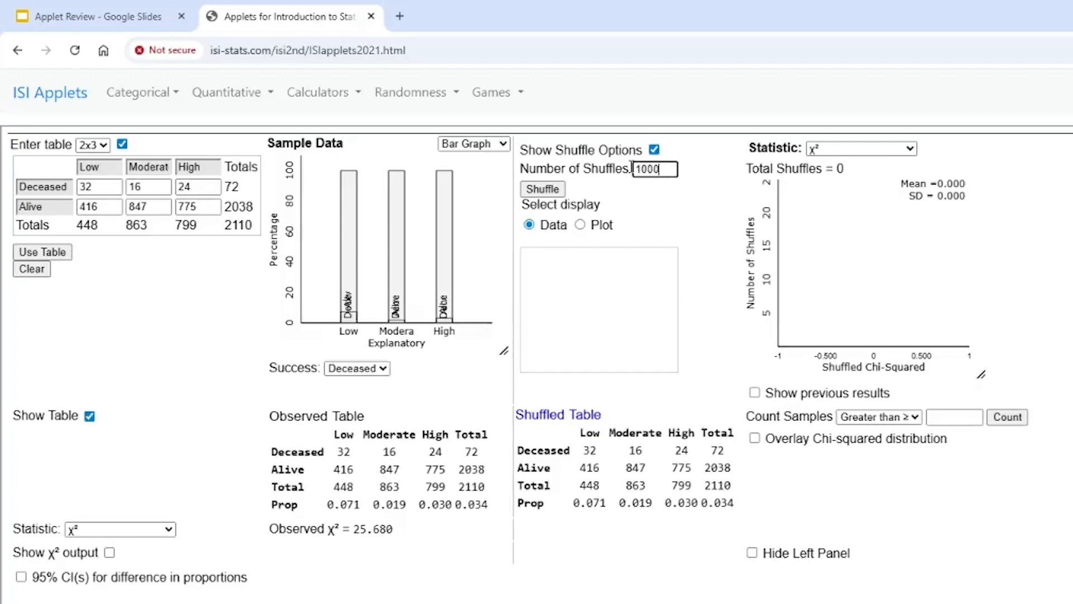
click(561, 189)
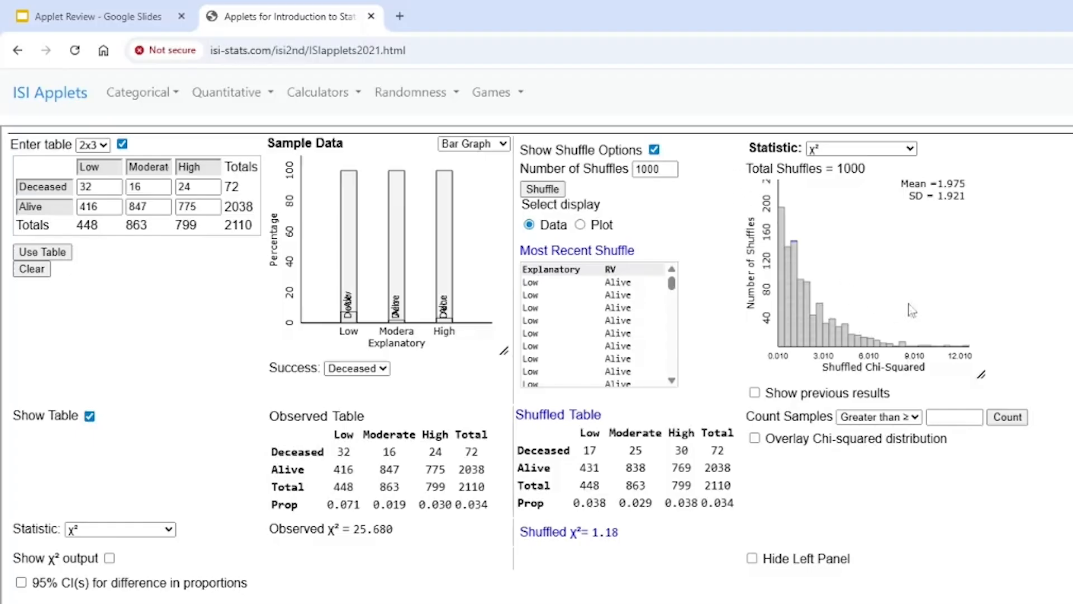
Count the shuffled chi-squared values that are greater than or equal to 25.68
click(952, 419)
text(25.)
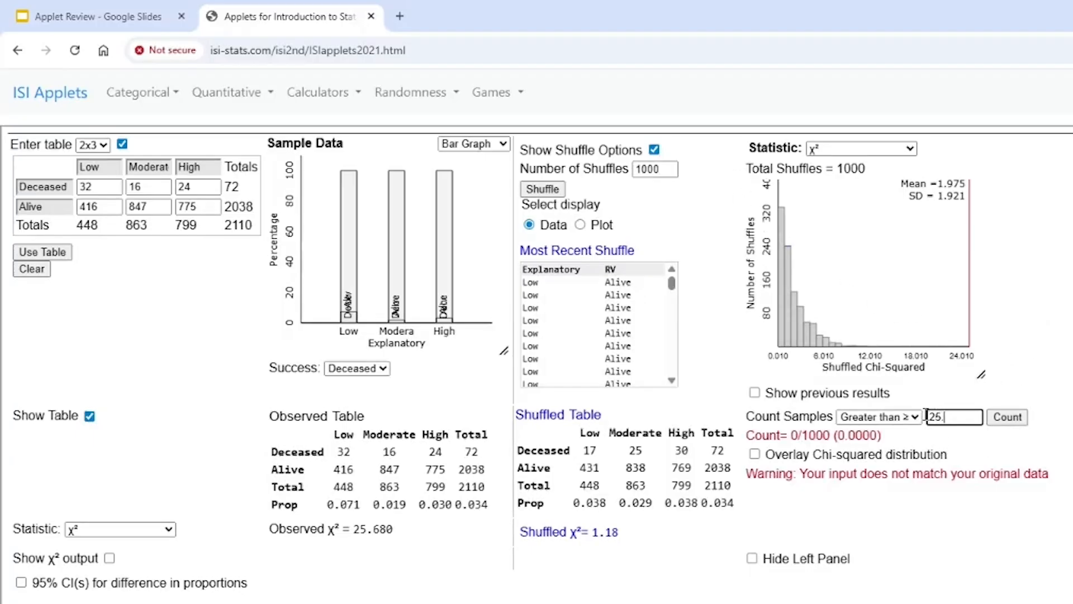
text(68)
click(1013, 420)
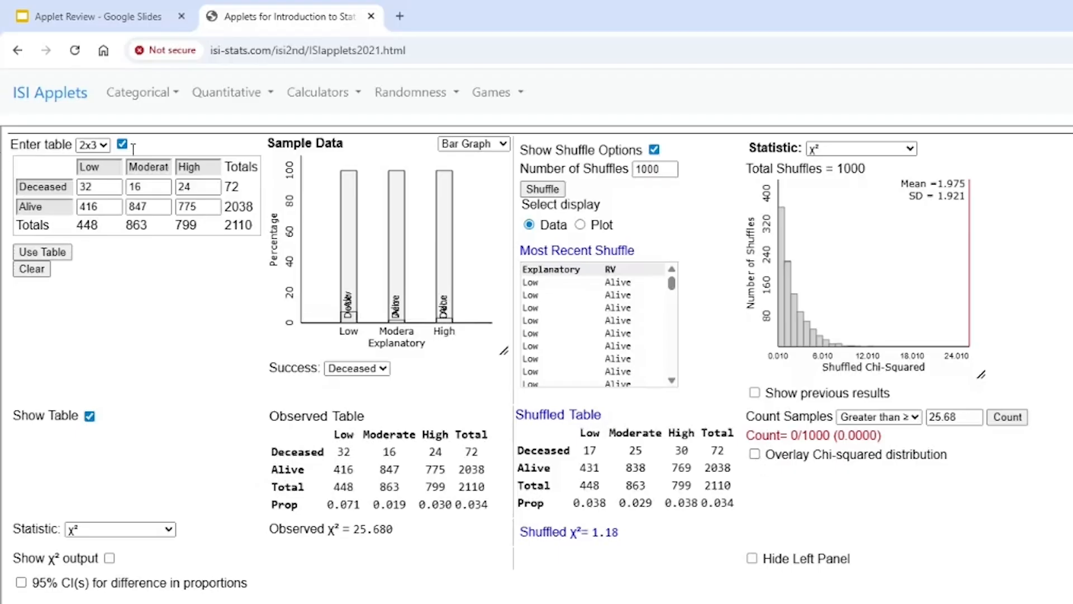
Overlay the chi-squared distribution on the shuffled results and examine the theory-based p-value
click(755, 454)
drag(919, 473, 773, 473)
click(906, 491)
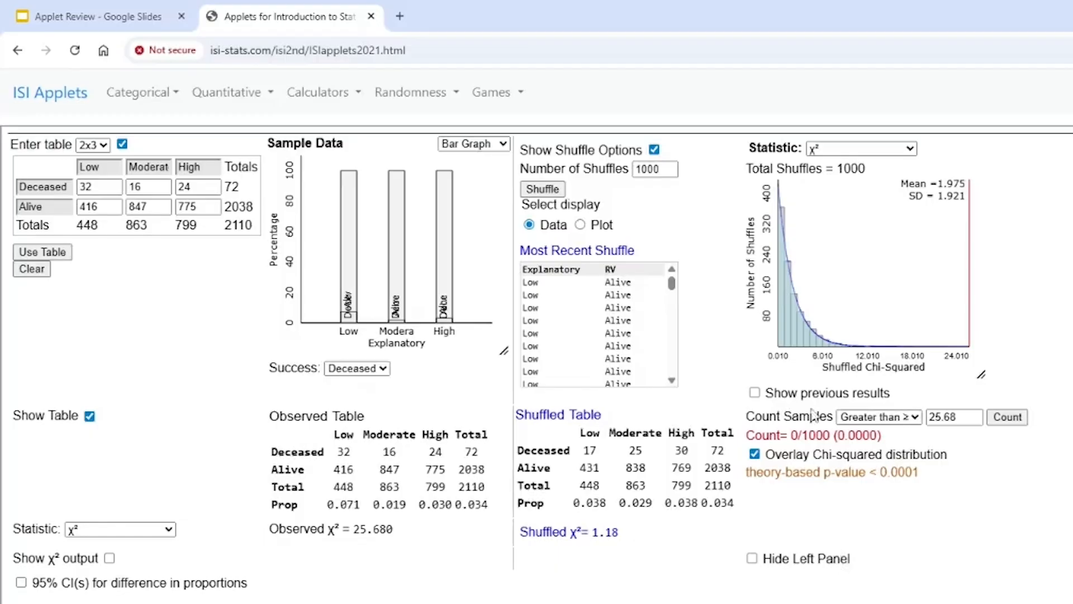
Return to the ISI Applets home page, open the Theory-Based Inference applet and view its scenario choices
click(28, 95)
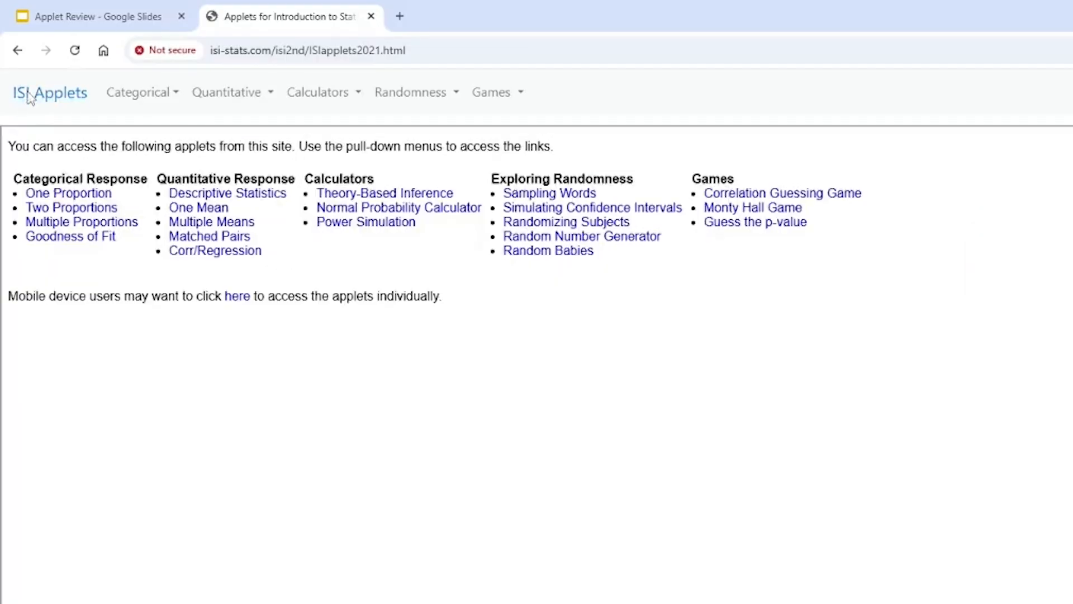
click(115, 17)
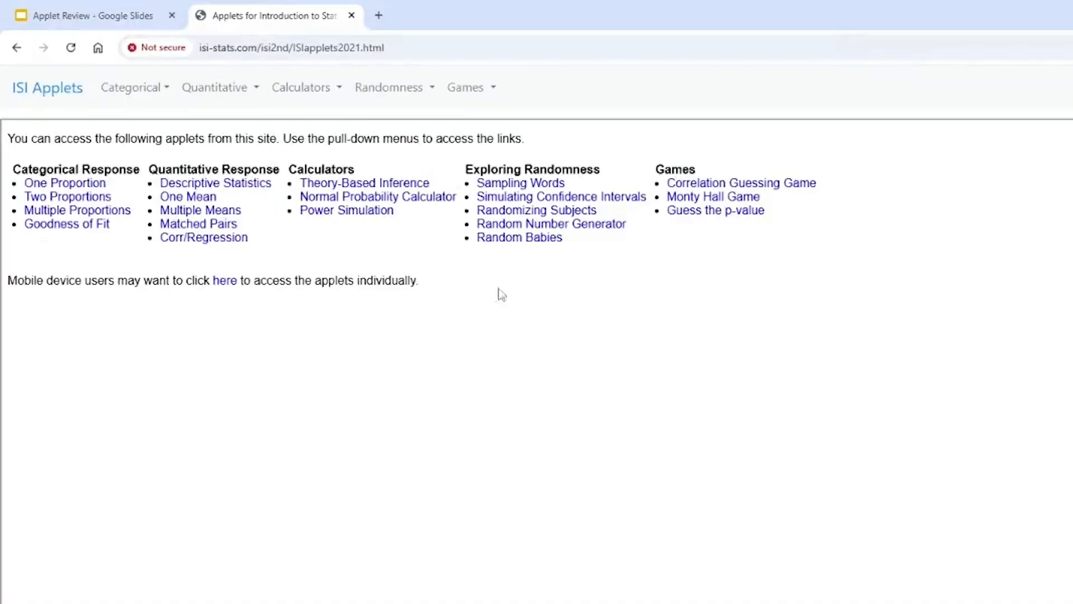
click(380, 185)
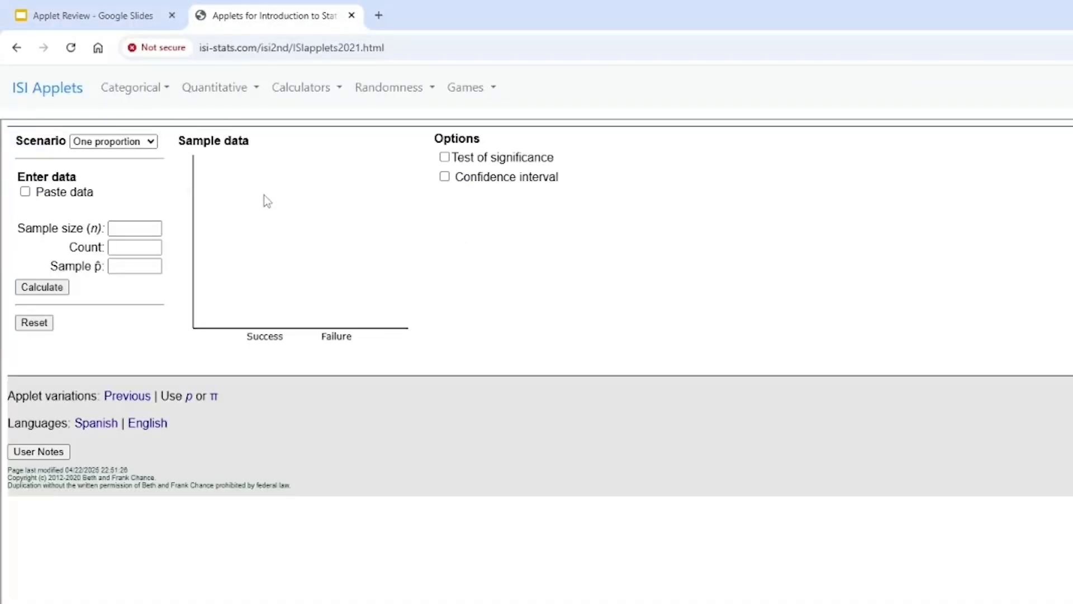
click(112, 142)
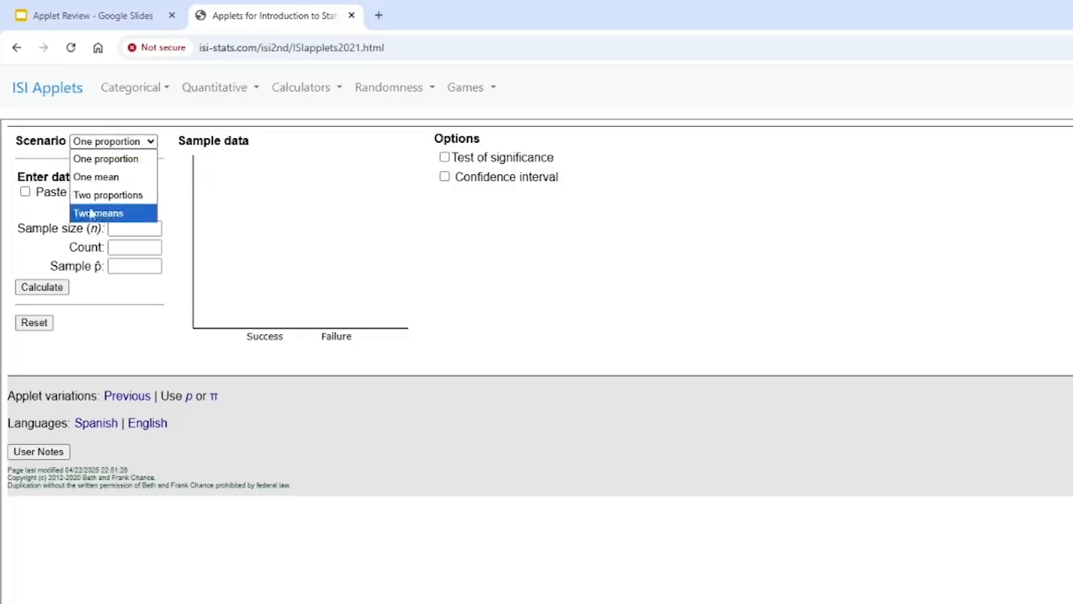
click(205, 178)
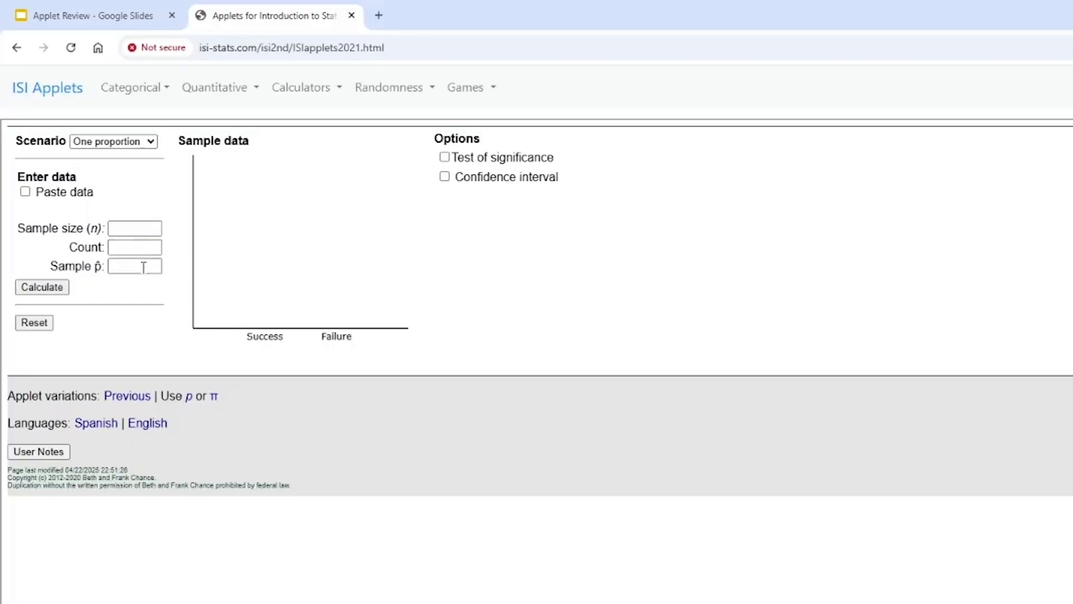
Briefly show the test of significance for one proportion, and enable the confidence interval to try calculating it at 95%
click(445, 157)
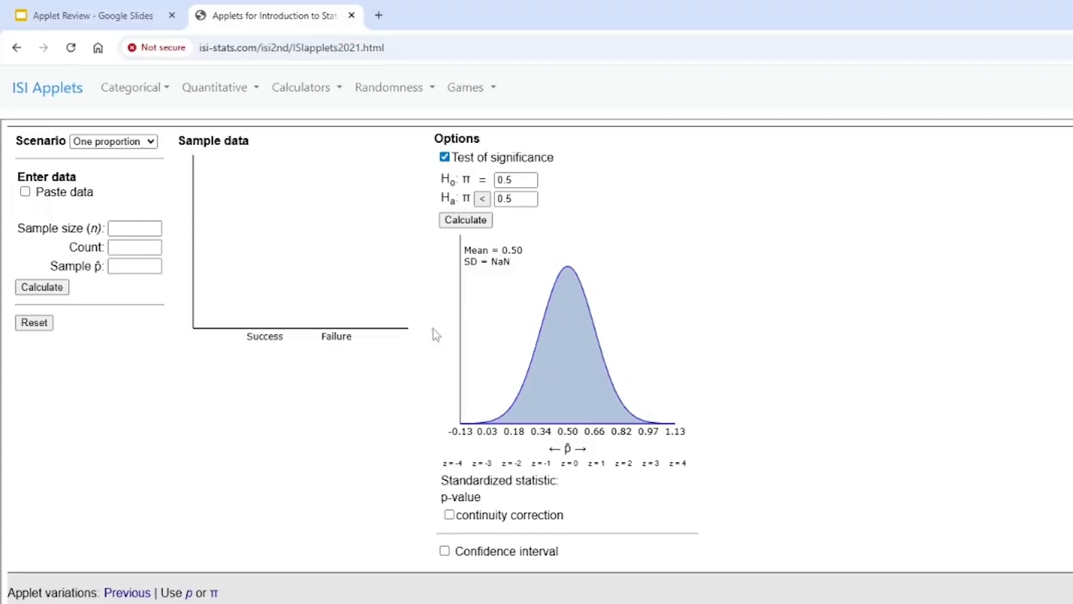
click(446, 158)
click(444, 177)
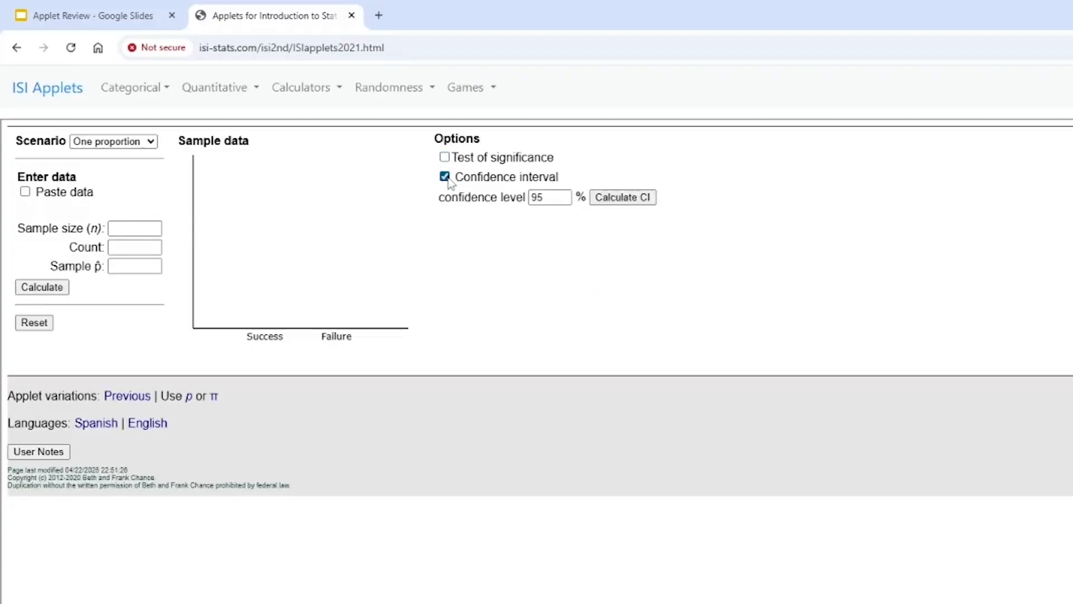
click(619, 199)
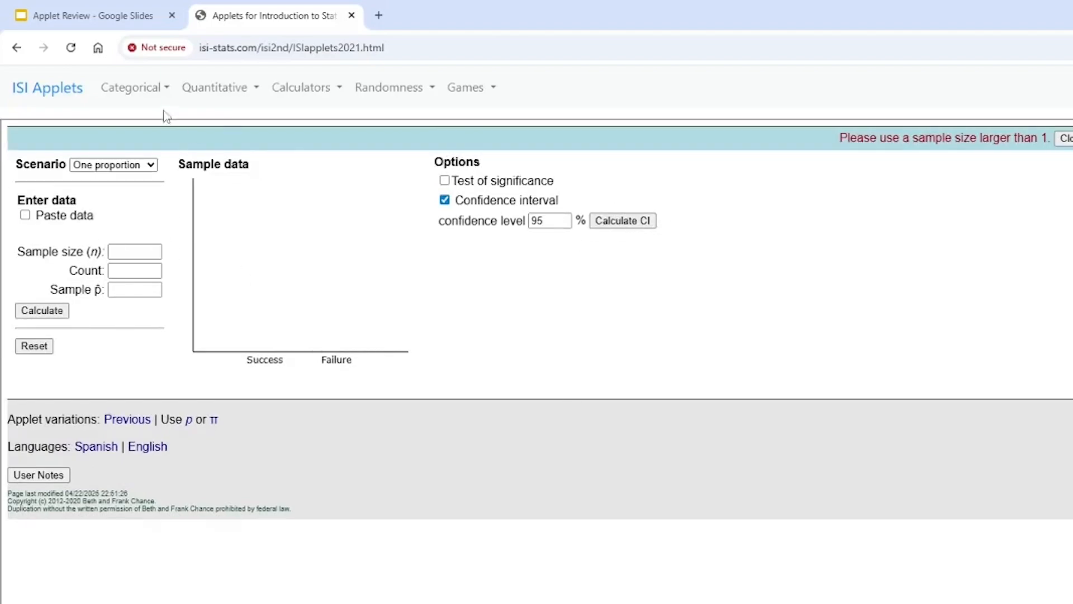
Switch the scenario to One mean and enable the test of significance
click(112, 166)
click(96, 200)
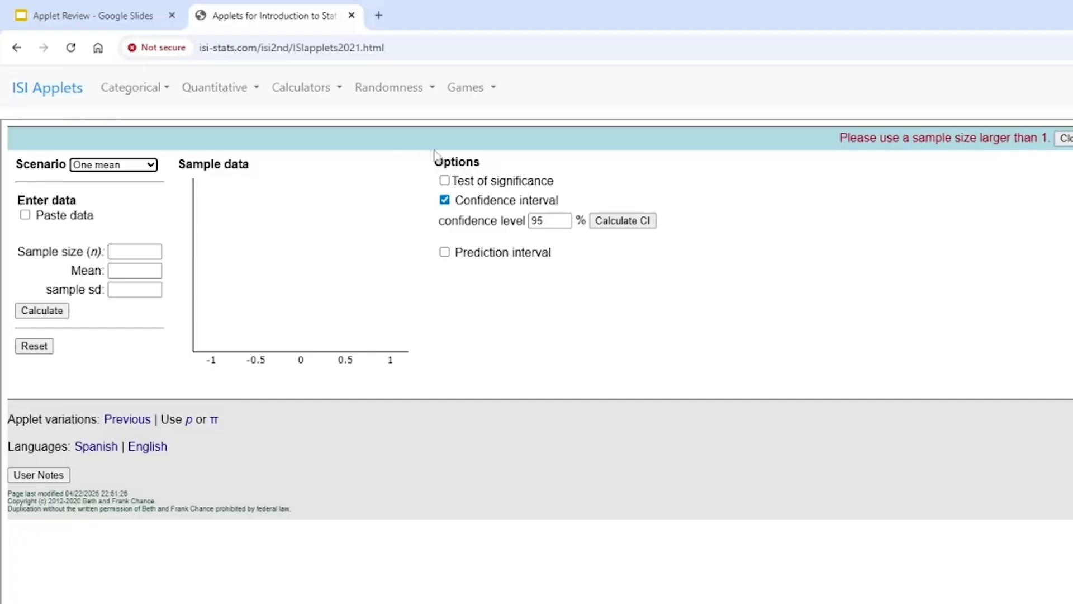
click(445, 181)
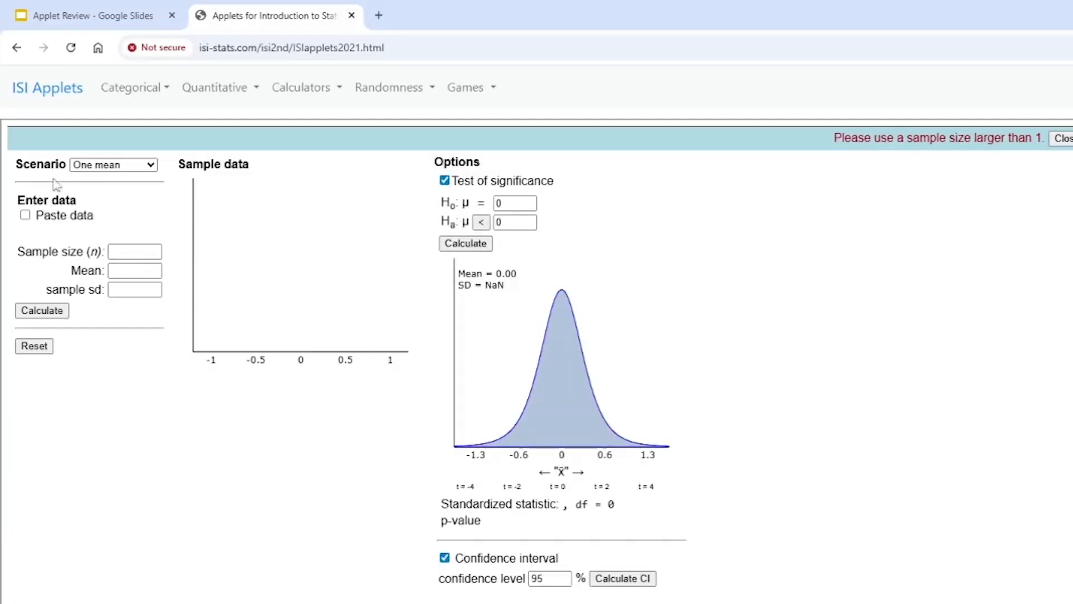
Switch the scenario to Two proportions and flip the subtraction order back and forth, ending on Group 1 - Group 2
click(112, 165)
click(92, 218)
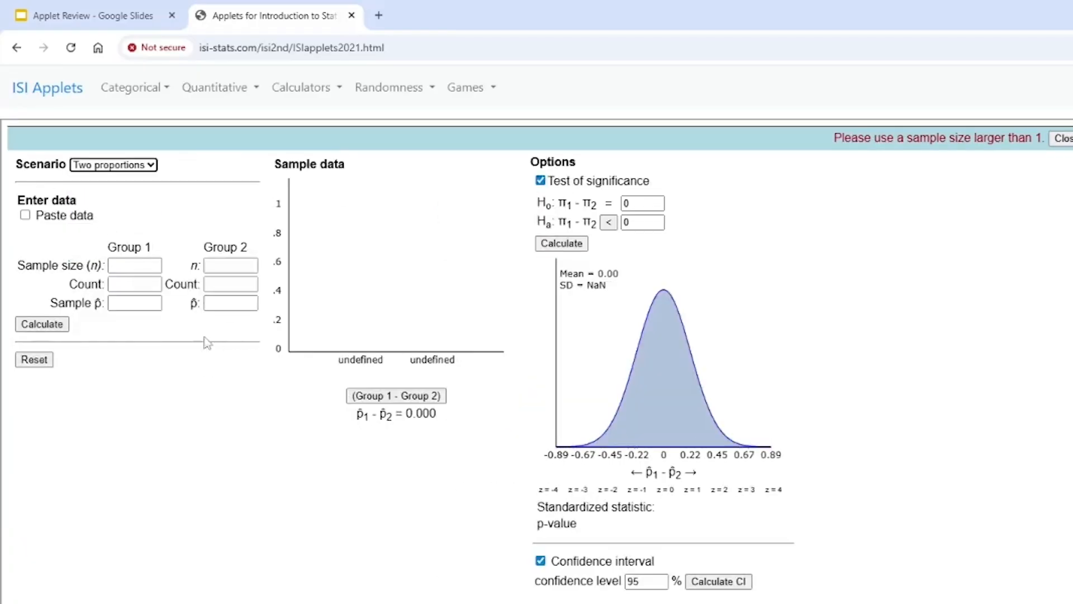
click(402, 396)
click(403, 396)
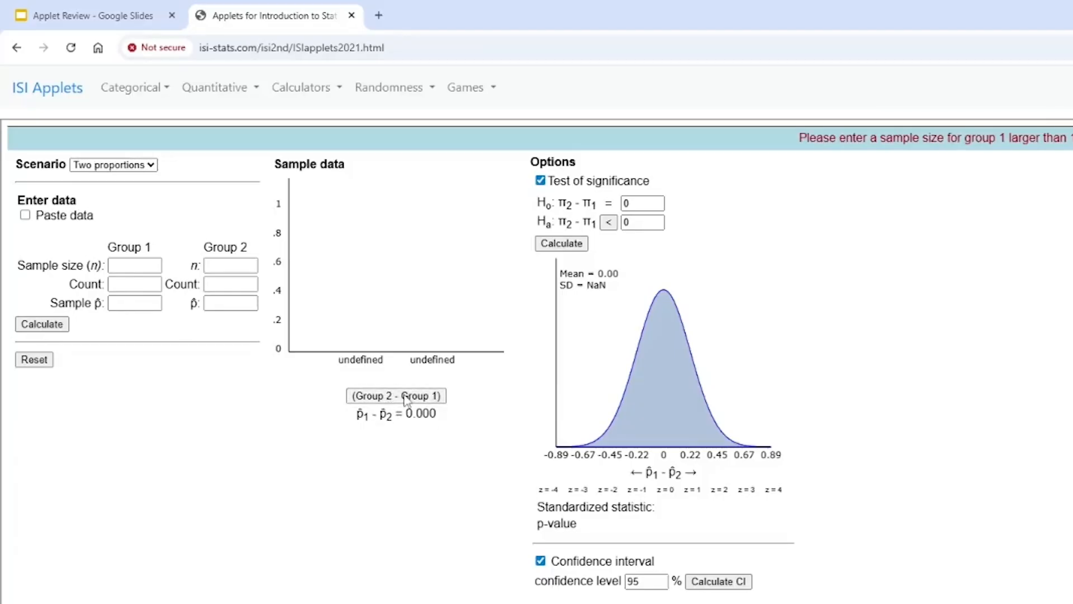
click(405, 397)
click(405, 397)
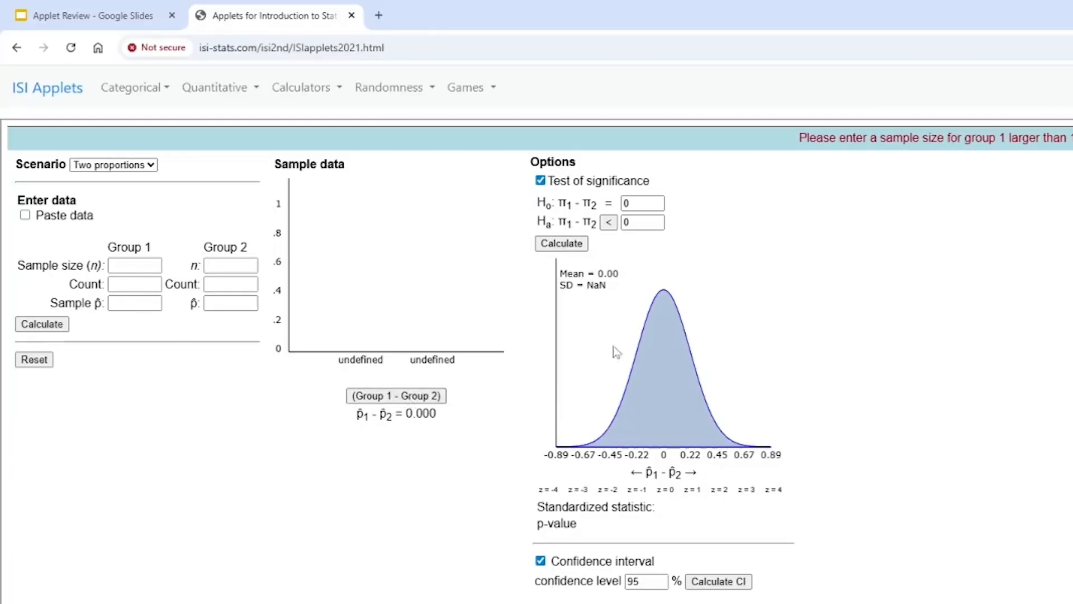
Switch the scenario to Two means and toggle its group subtraction order, ending on Group 1 - Group 2
click(139, 163)
click(131, 237)
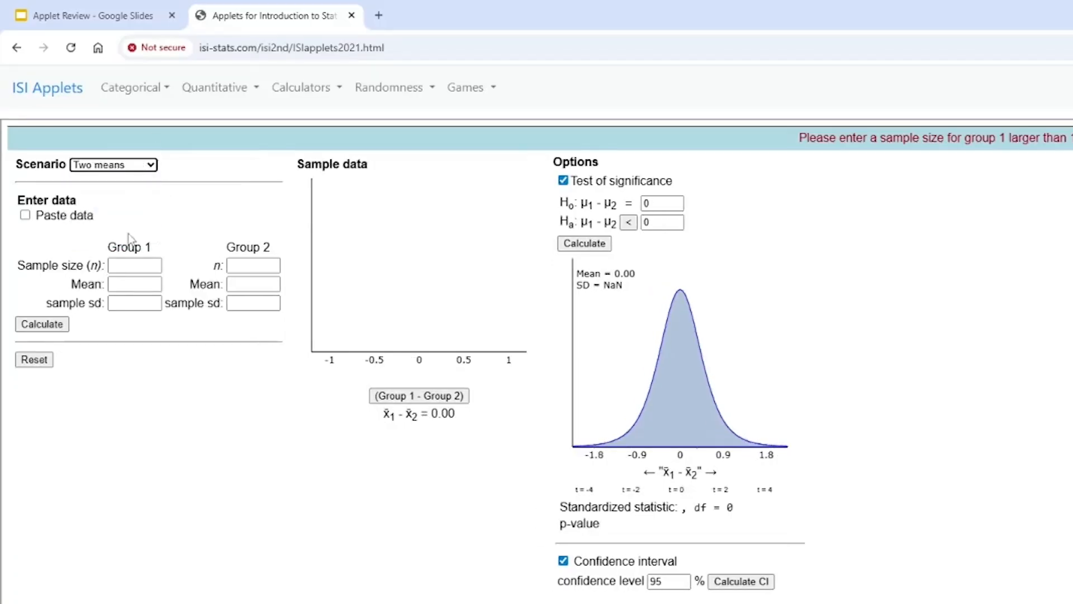
click(447, 398)
click(448, 397)
click(447, 397)
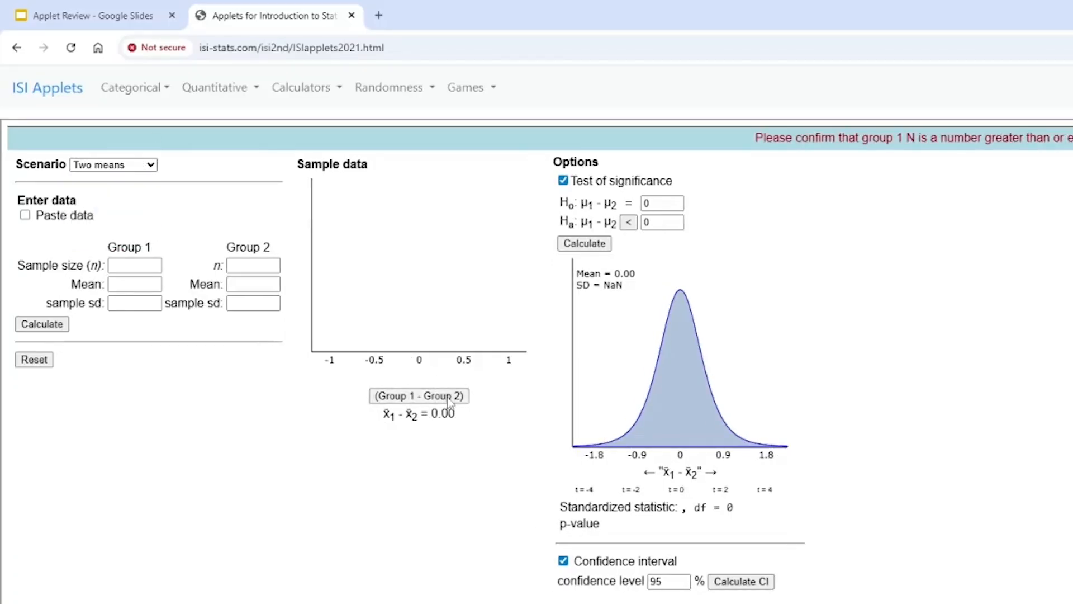
click(448, 397)
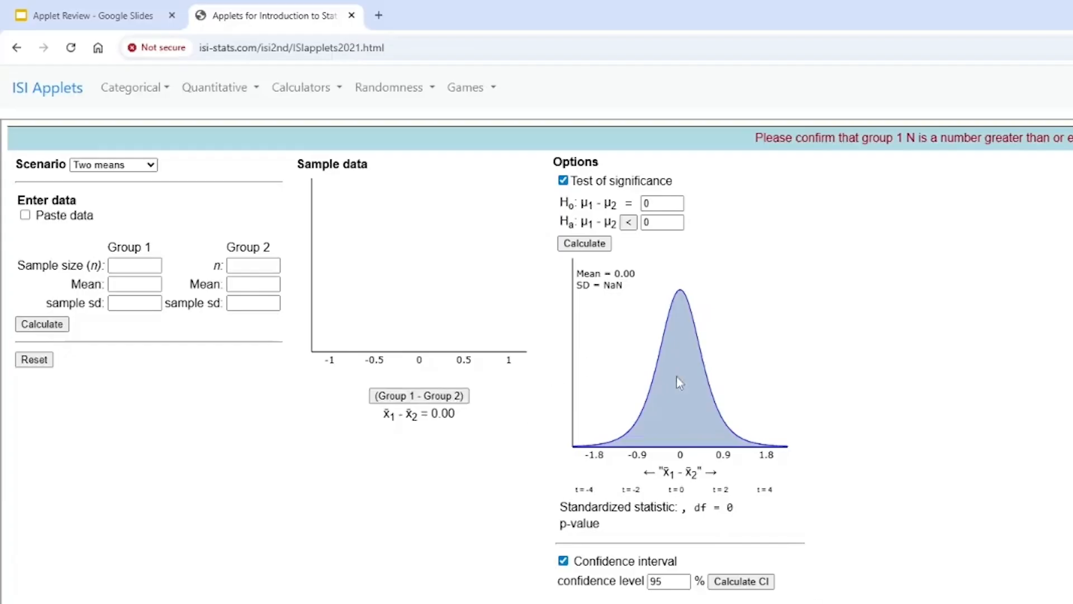